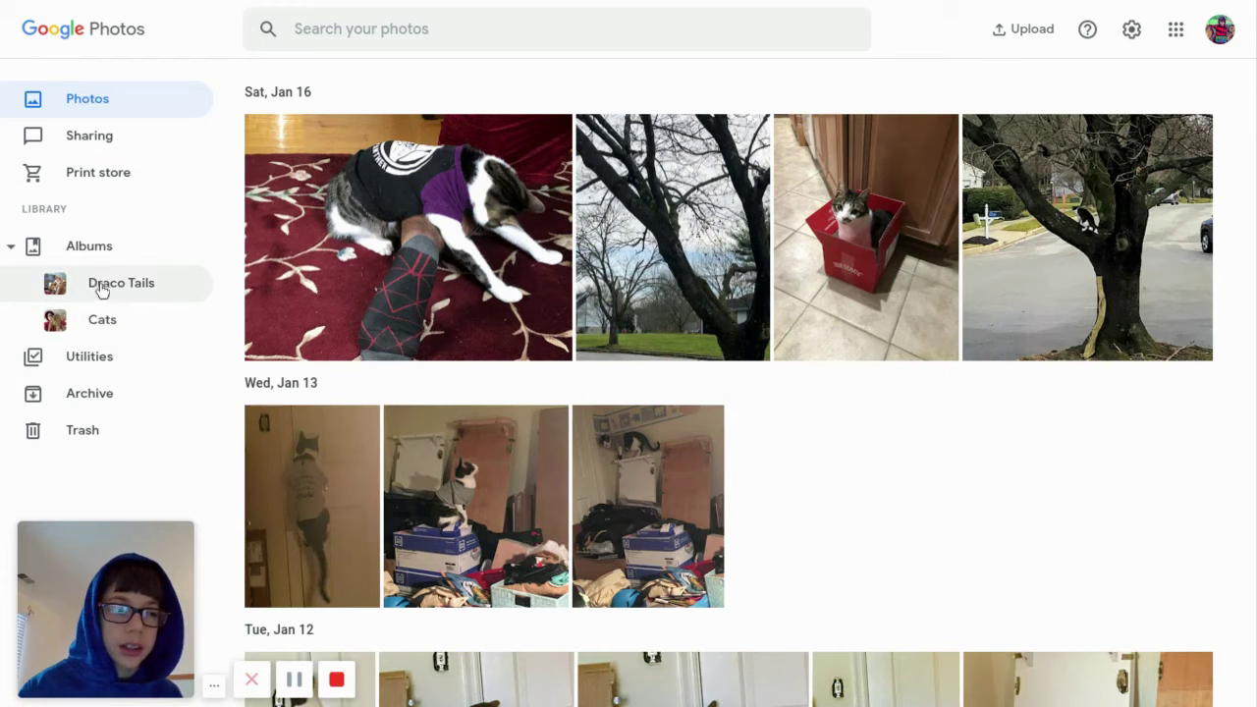
# Collapse the album list under Albums in the sidebar.
pyautogui.click(11, 247)
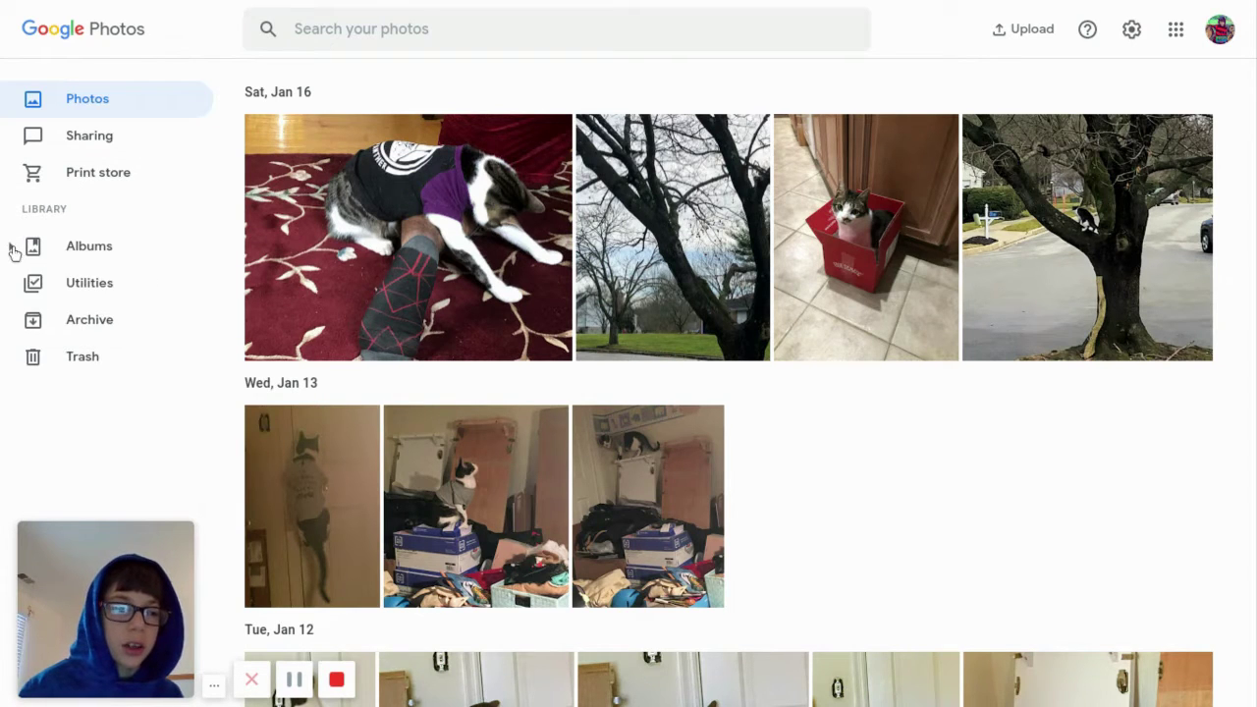
# Toggle the album list, look at Sharing and Print store, then open the Albums overview.
pyautogui.click(12, 248)
pyautogui.click(12, 249)
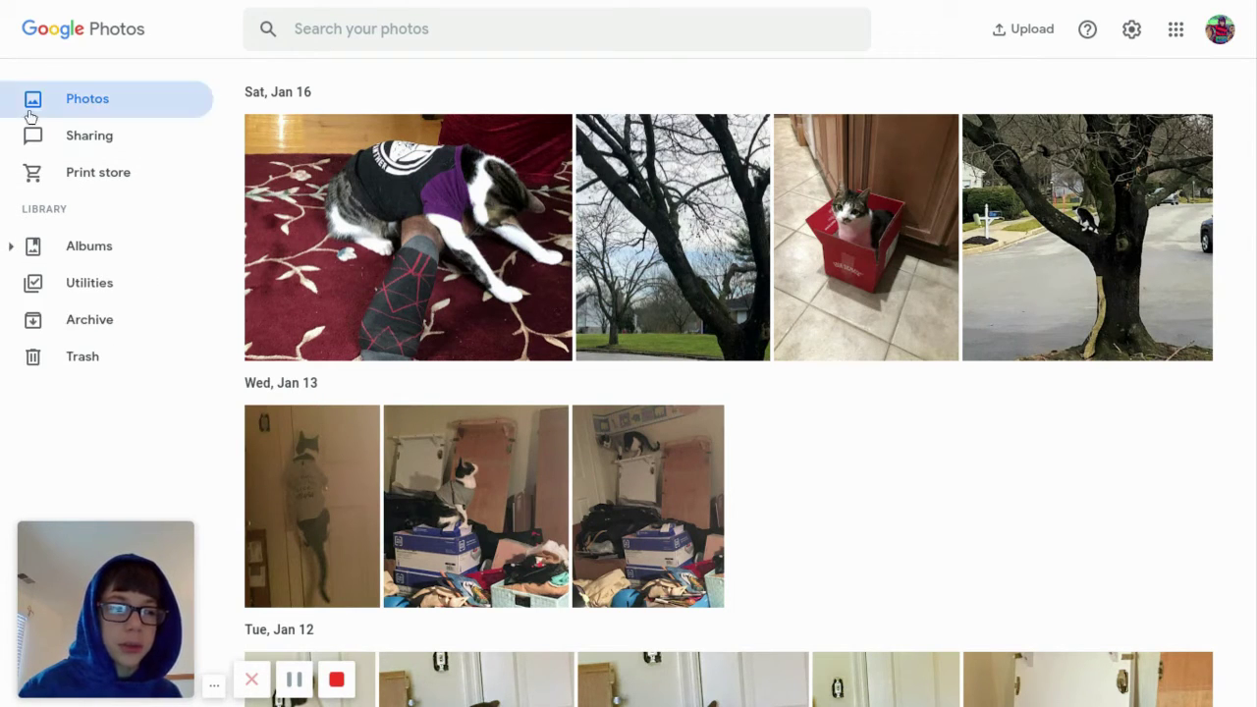
pyautogui.click(87, 148)
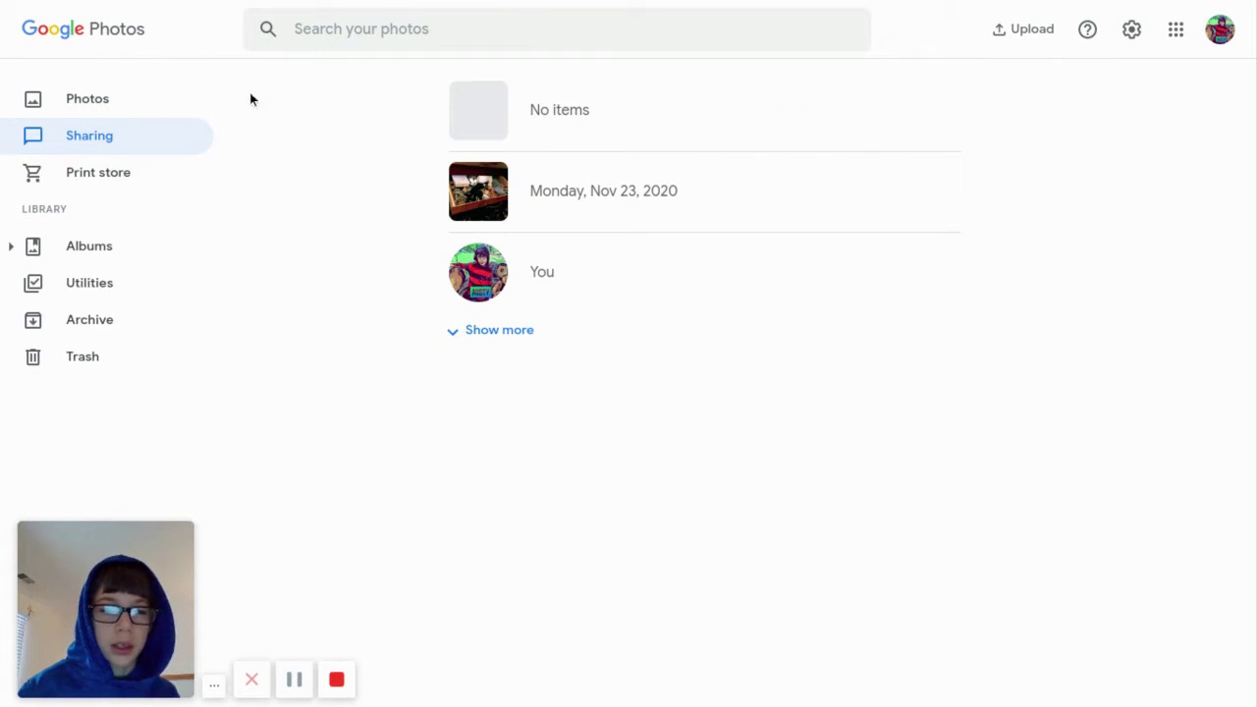
pyautogui.click(98, 177)
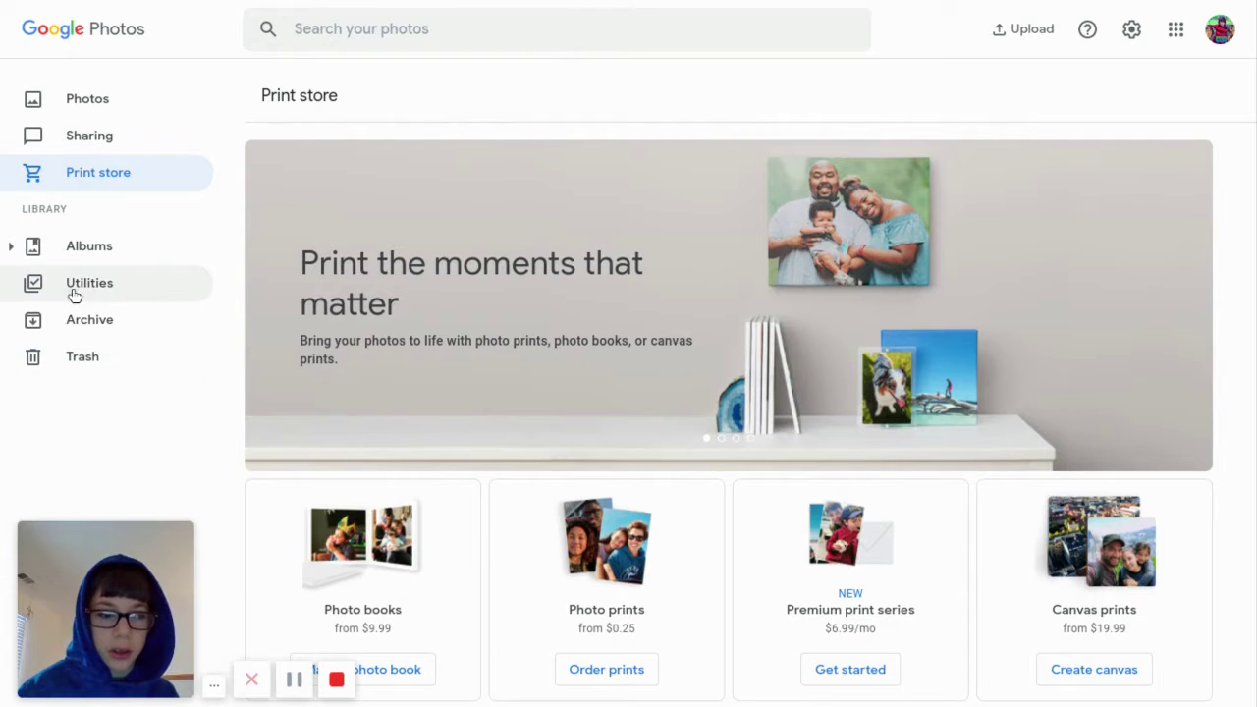
pyautogui.click(86, 261)
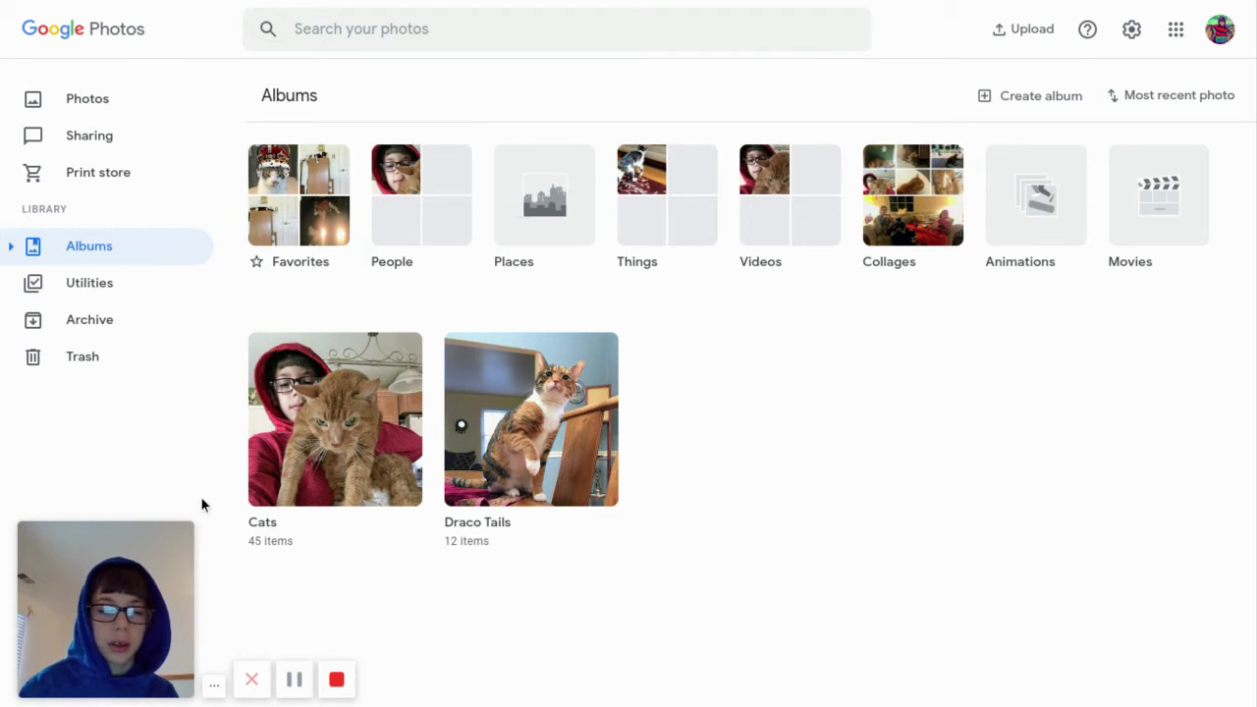
# Browse the Cats album and return to the Albums overview.
pyautogui.click(383, 457)
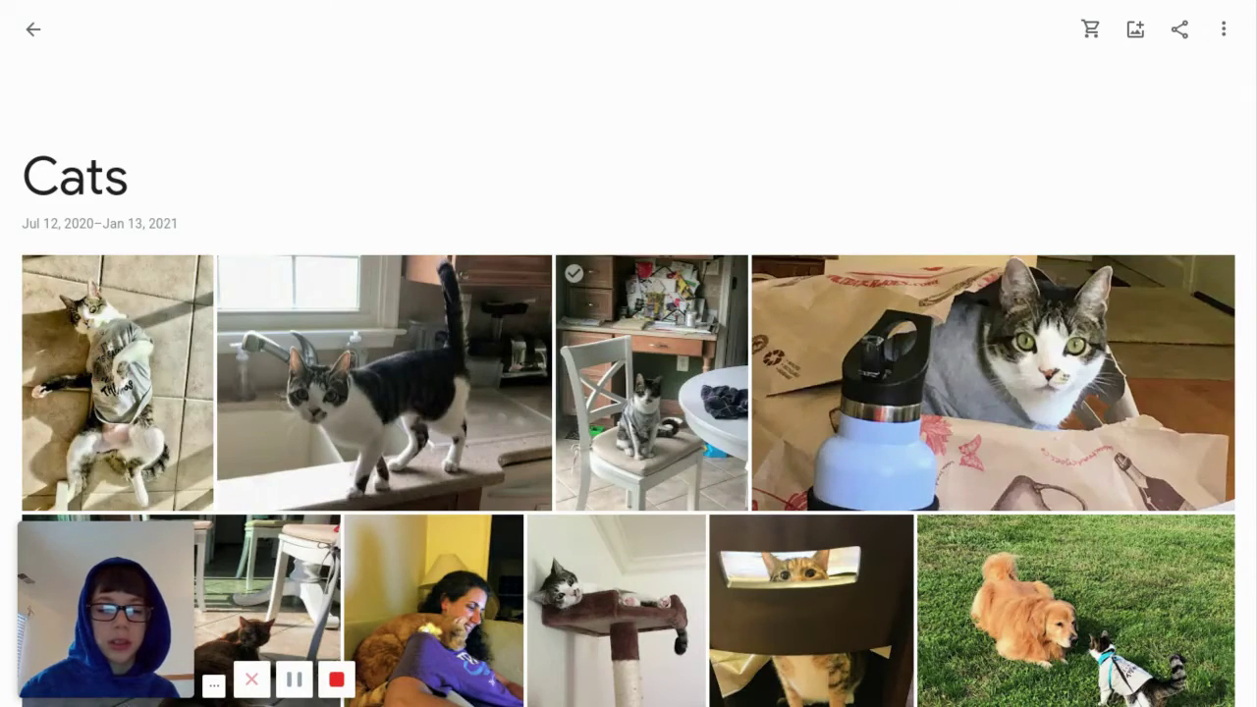
pyautogui.scroll(-10, 652, 383)
pyautogui.scroll(-5, 629, 383)
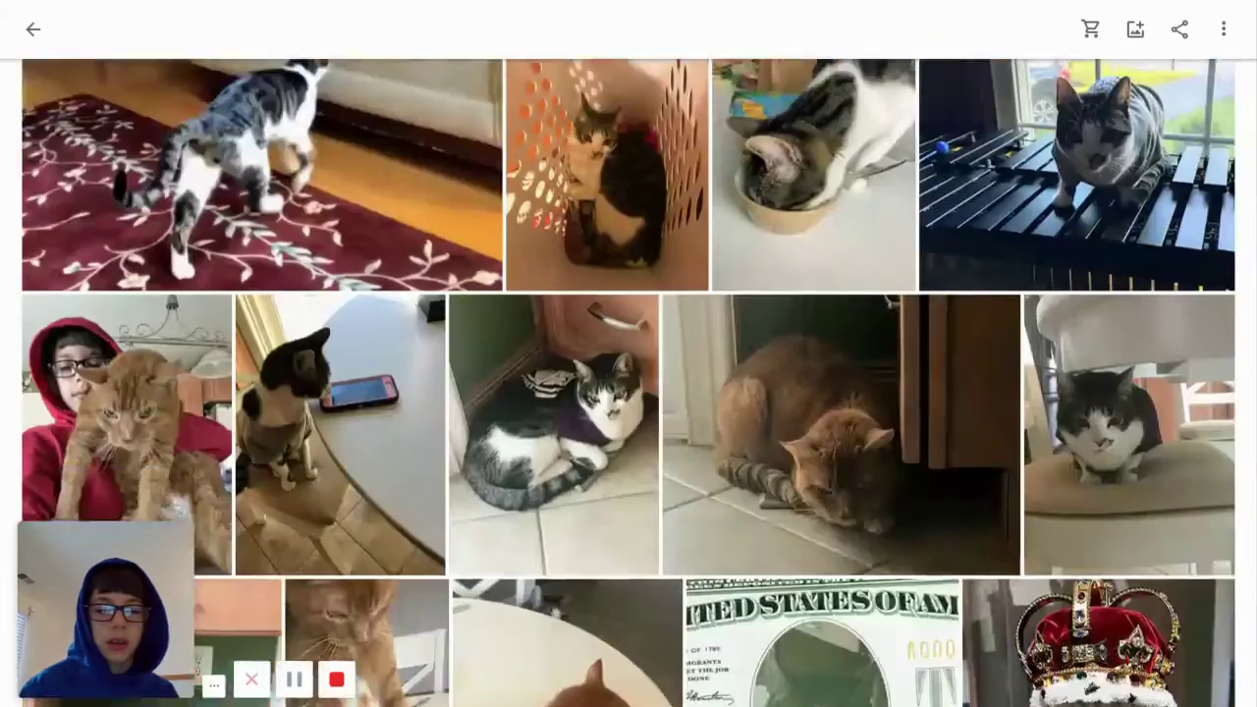
pyautogui.scroll(15, 225, 249)
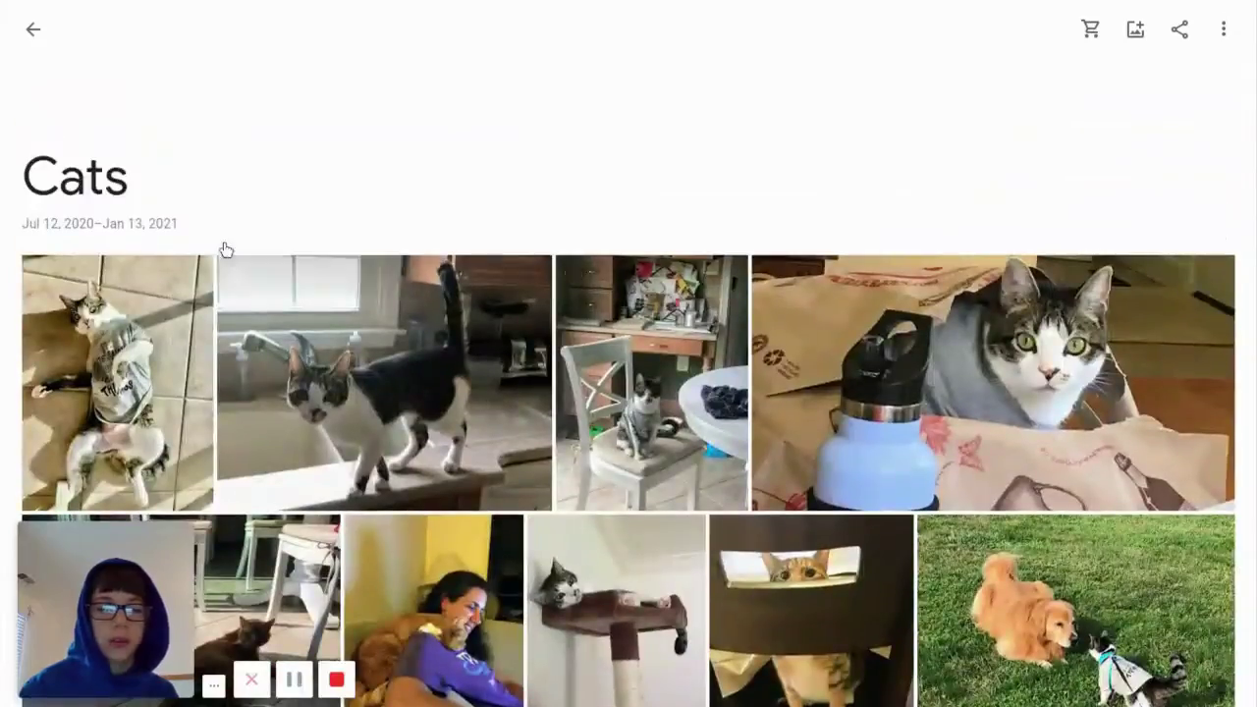
pyautogui.click(31, 29)
# Browse the Draco Tails album, then go to the Utilities page.
pyautogui.click(526, 413)
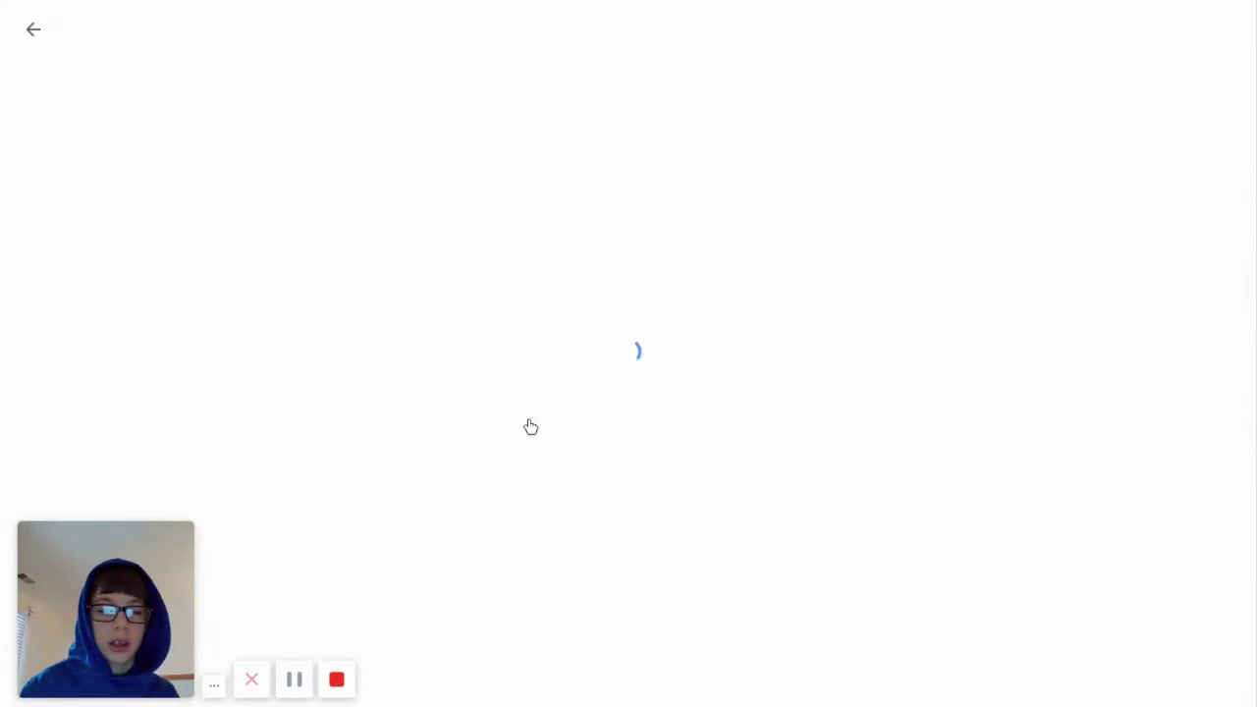
pyautogui.scroll(-1, 531, 426)
pyautogui.scroll(-5, 530, 427)
pyautogui.scroll(6, 198, 140)
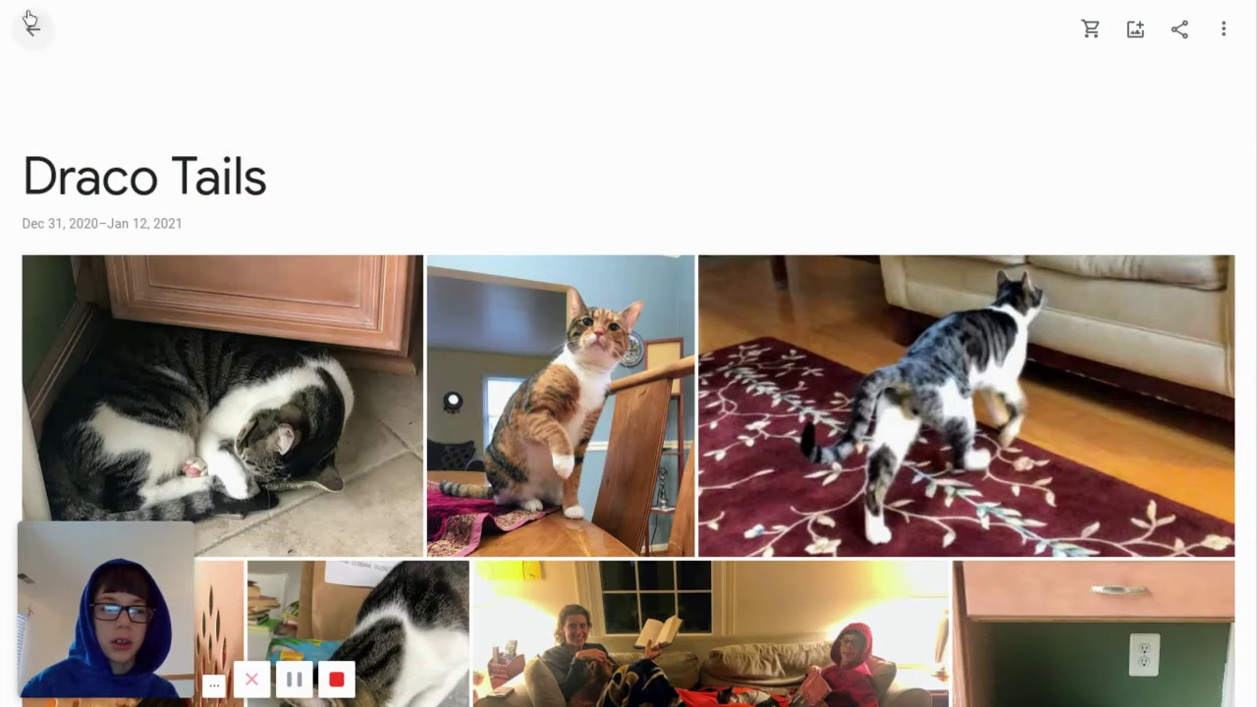
pyautogui.click(33, 30)
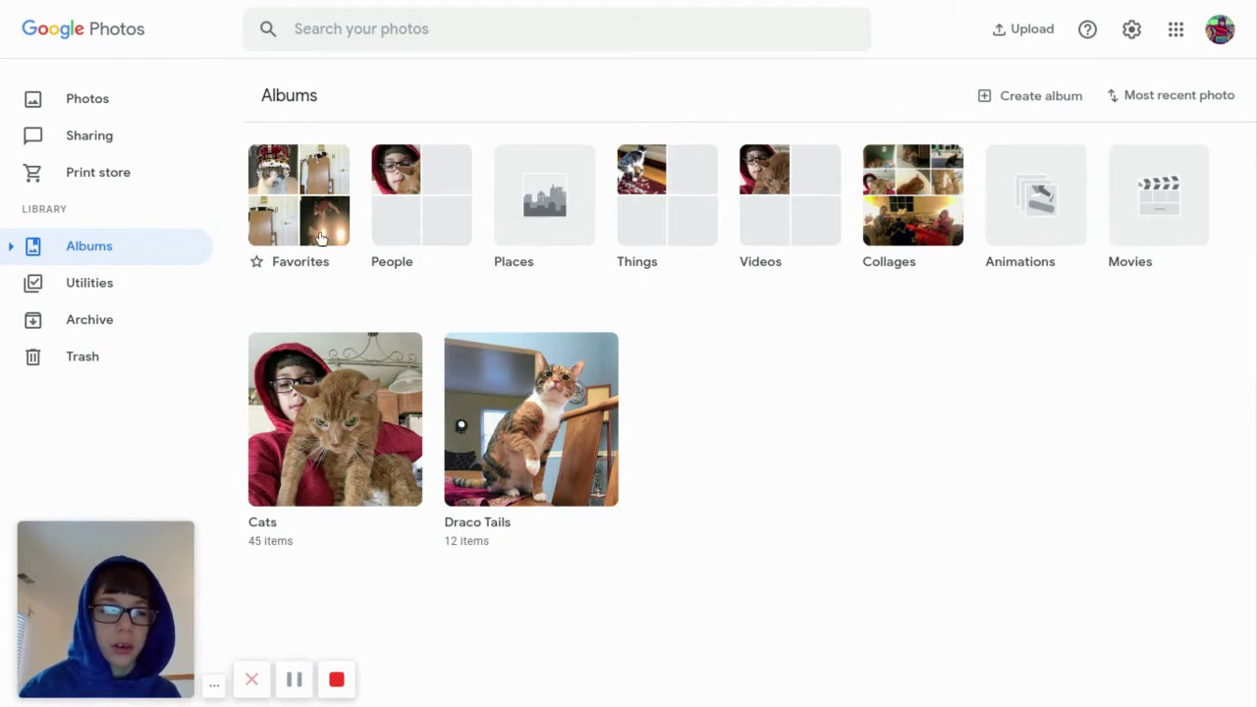
pyautogui.click(106, 290)
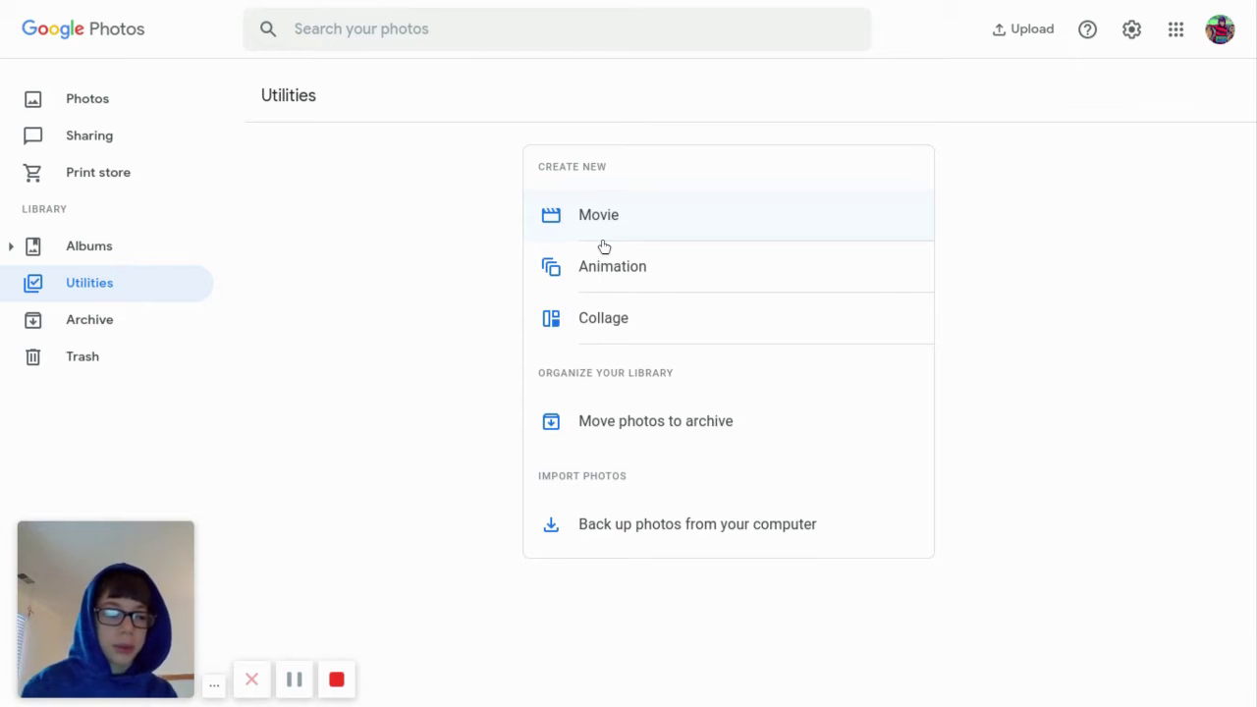
# Create a collage from the first four Jan 12 photos of the cat at the door handle.
pyautogui.click(600, 314)
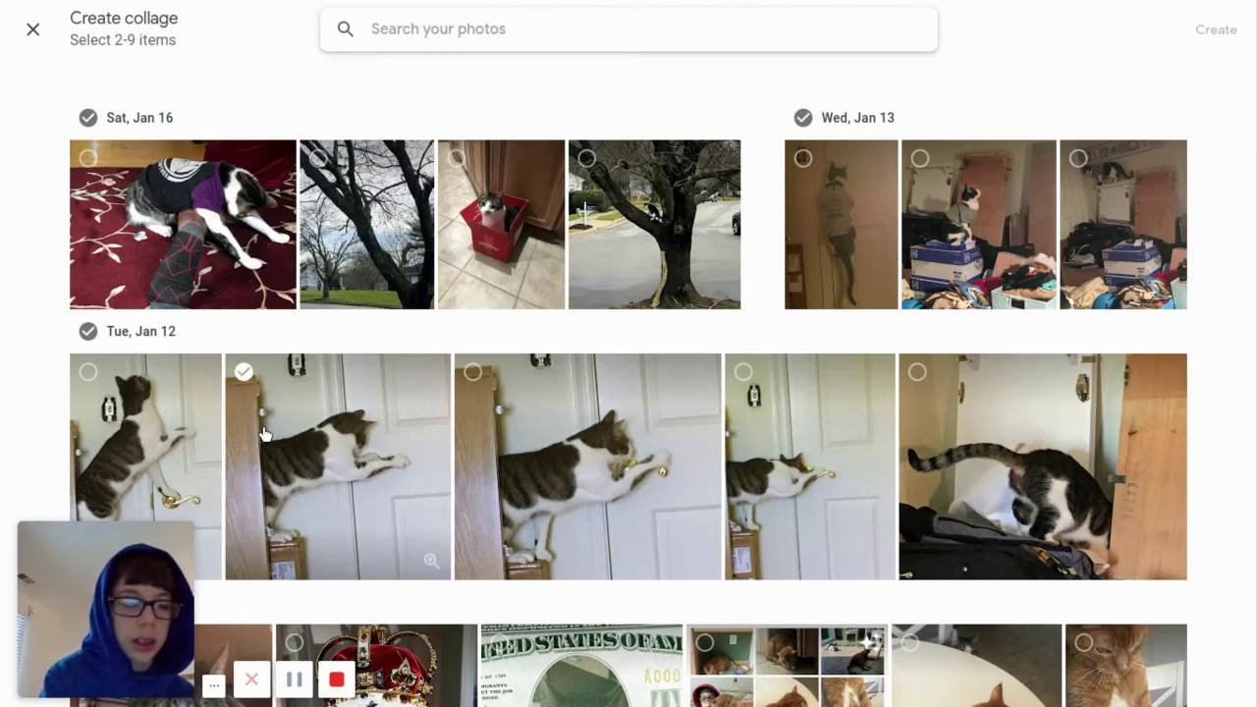
pyautogui.click(87, 371)
pyautogui.click(243, 372)
pyautogui.click(472, 371)
pyautogui.click(743, 371)
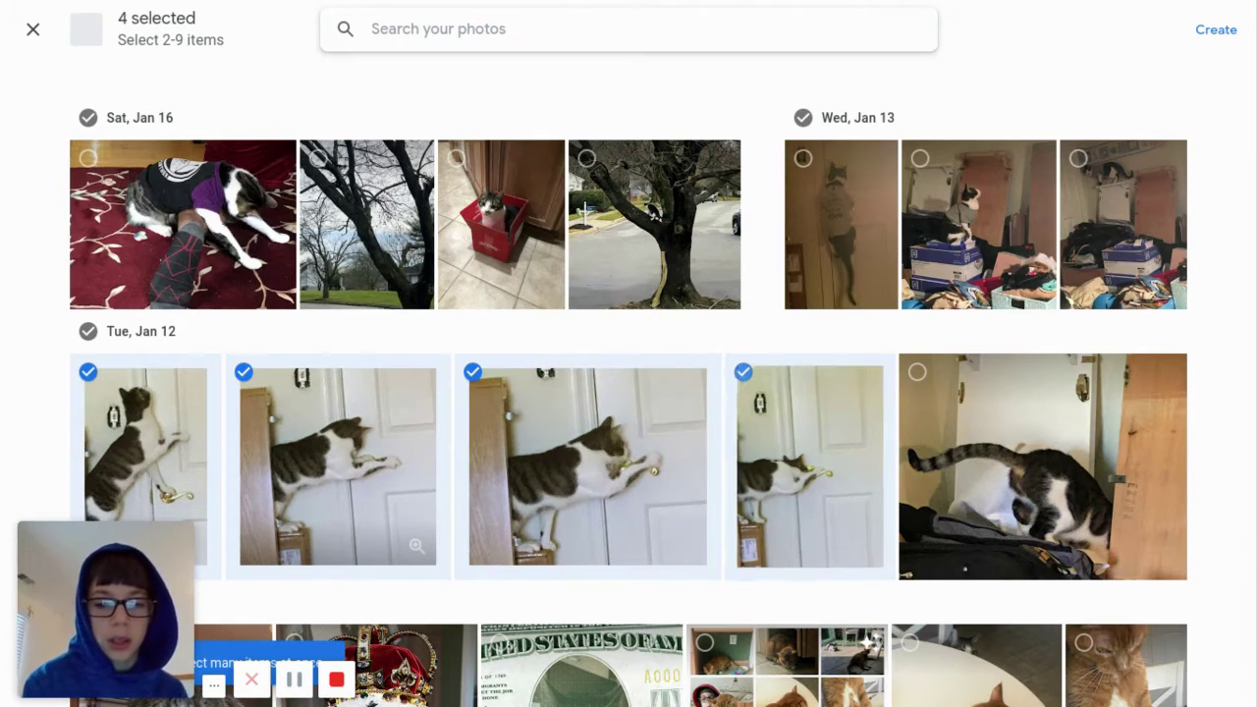
pyautogui.click(1216, 31)
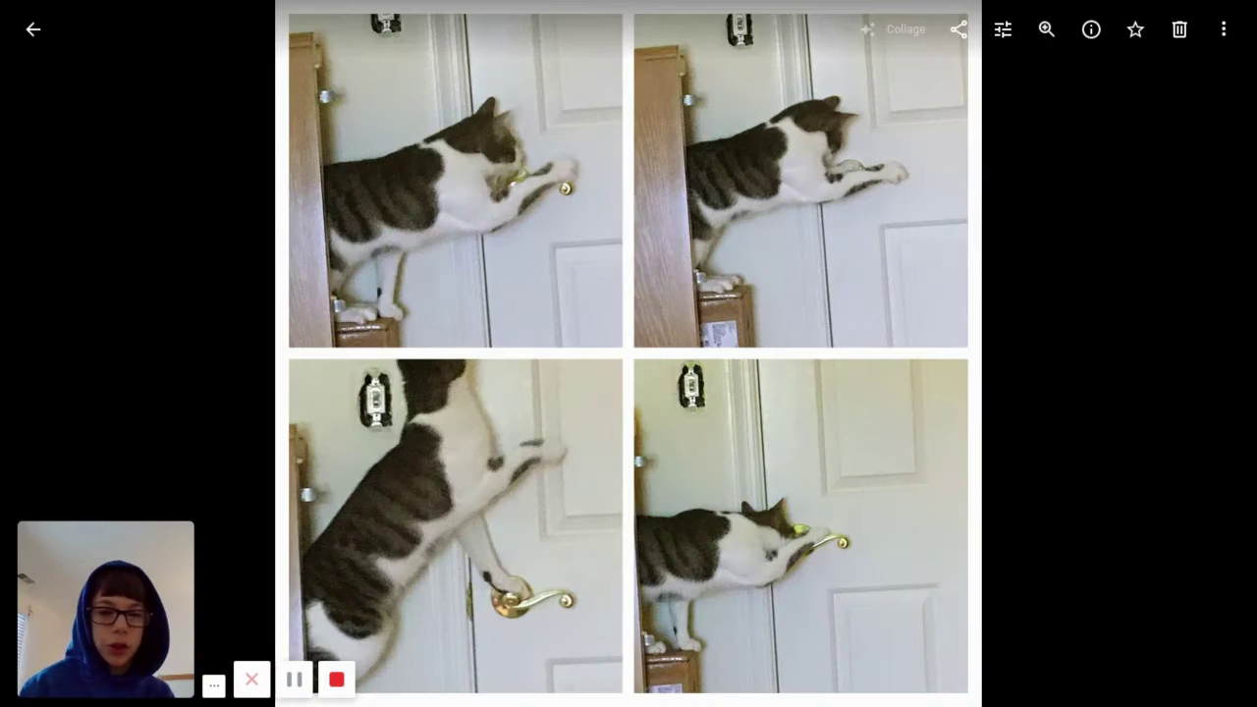
pyautogui.moveTo(876, 31)
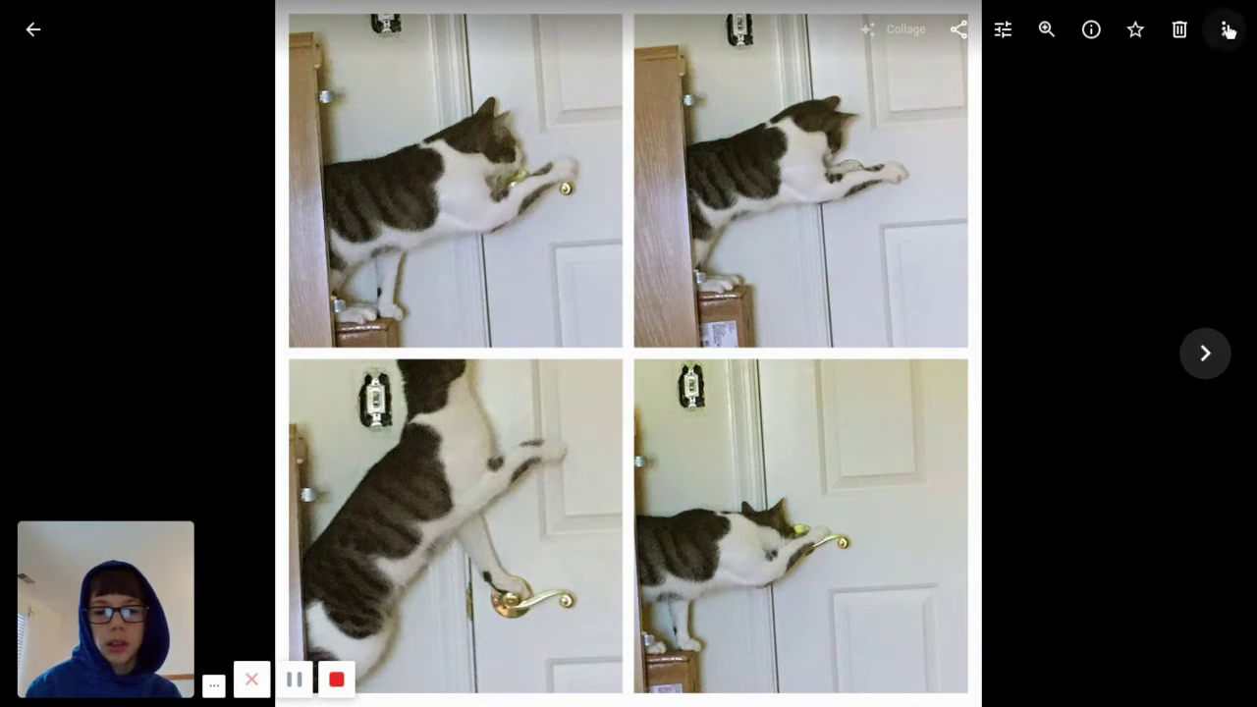
# Try the Auto, West and Palma filters on the collage, settling on Metro.
pyautogui.click(1003, 40)
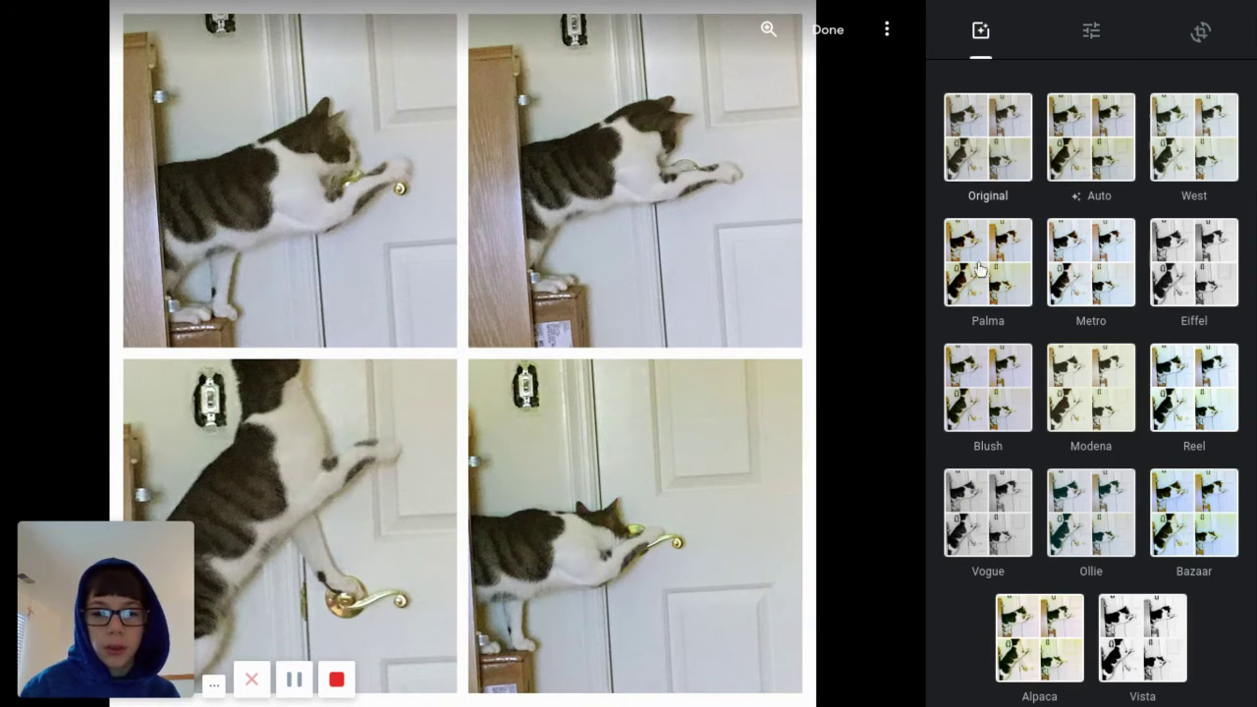
pyautogui.click(1102, 137)
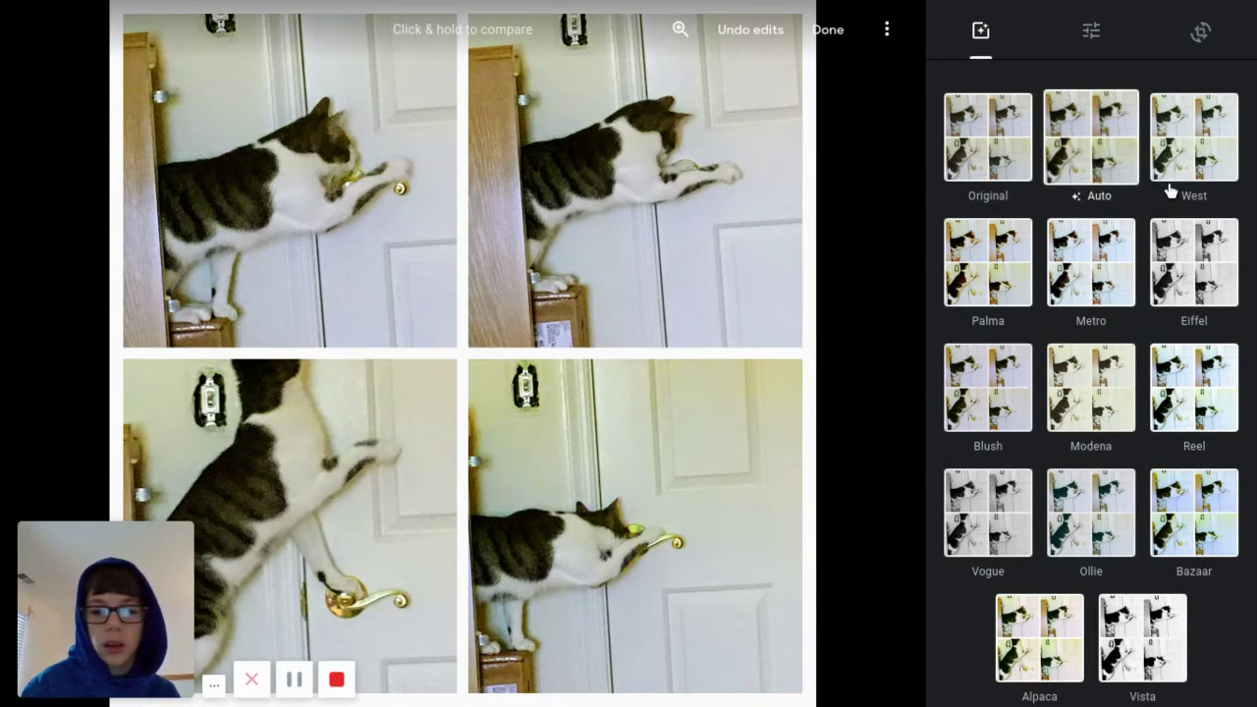
pyautogui.click(1205, 157)
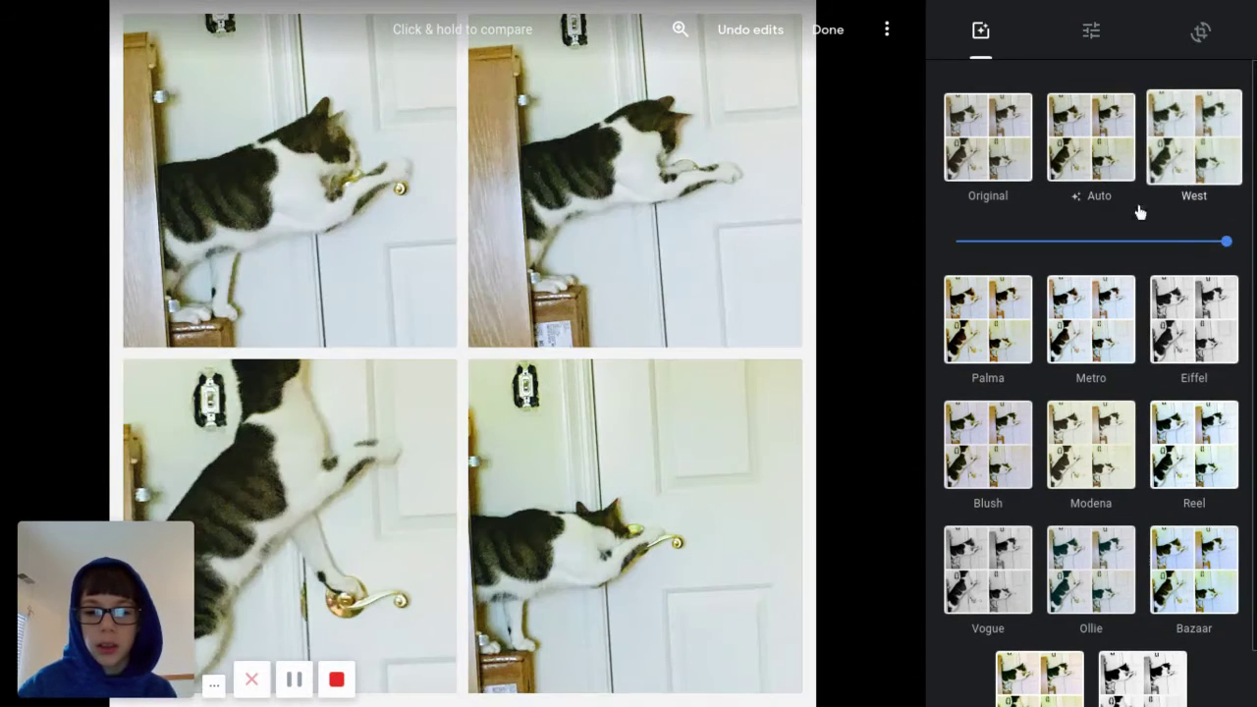
pyautogui.click(1029, 300)
pyautogui.click(1098, 283)
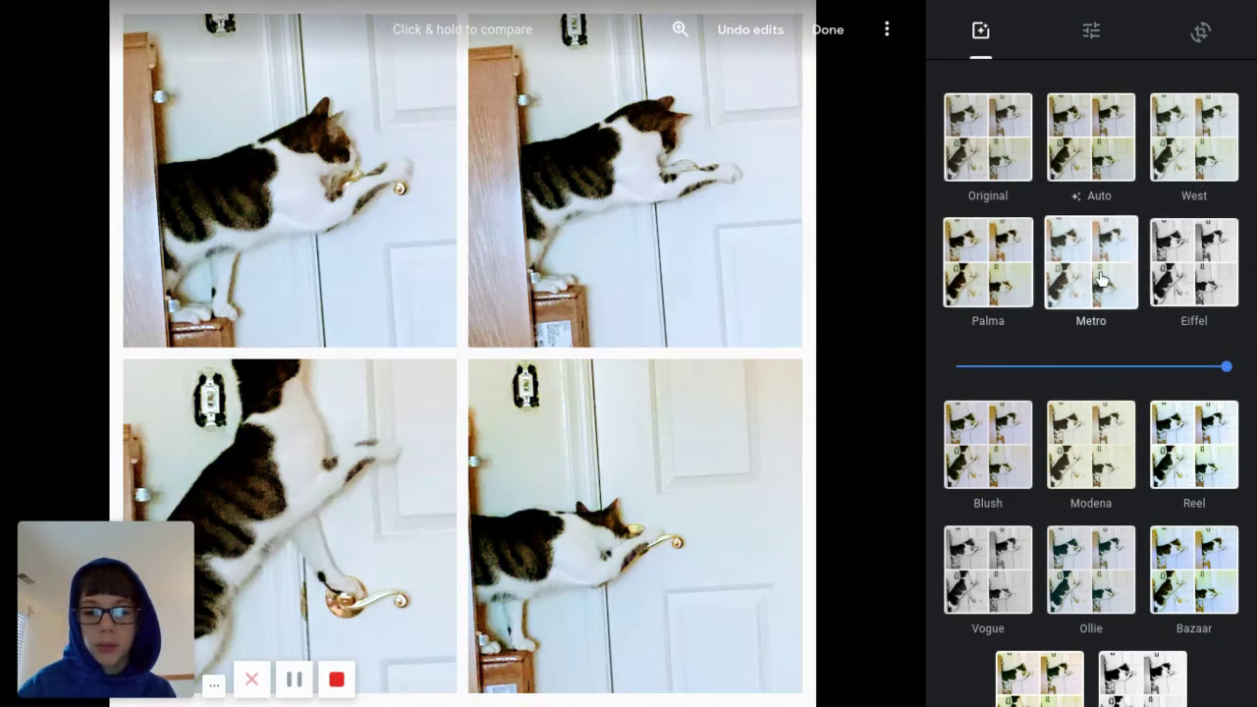
pyautogui.scroll(-1, 1080, 499)
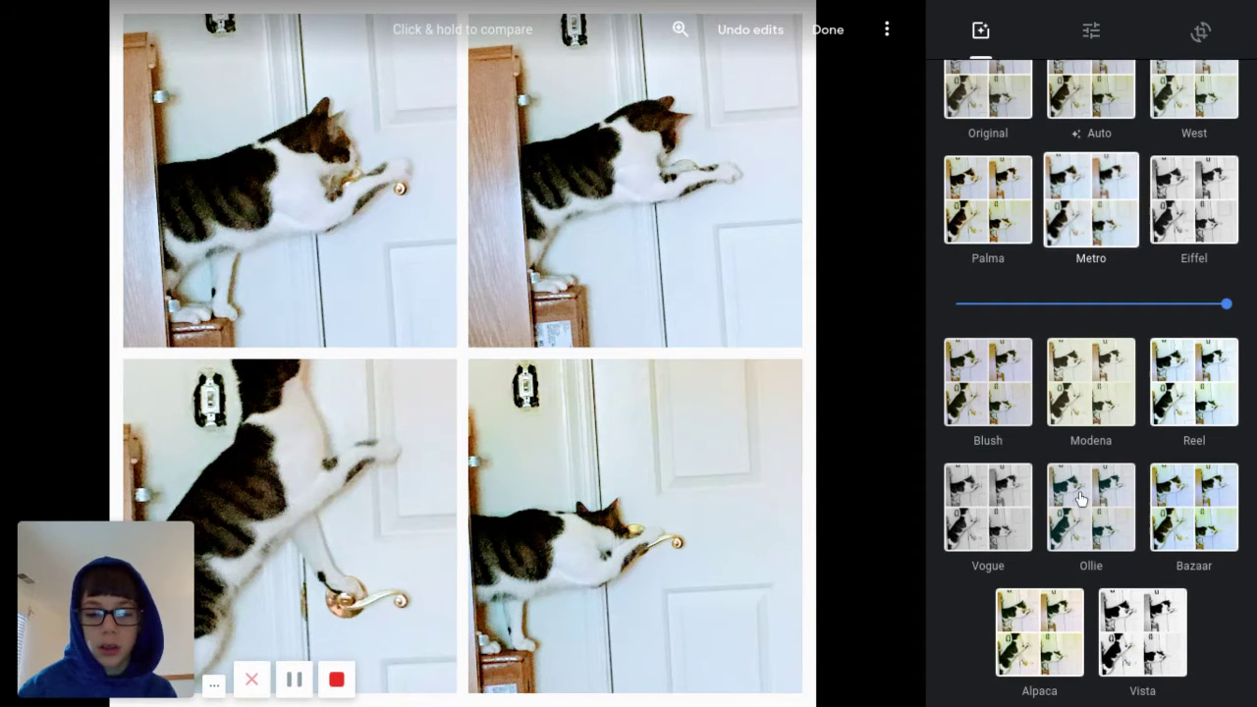
pyautogui.scroll(1, 1080, 499)
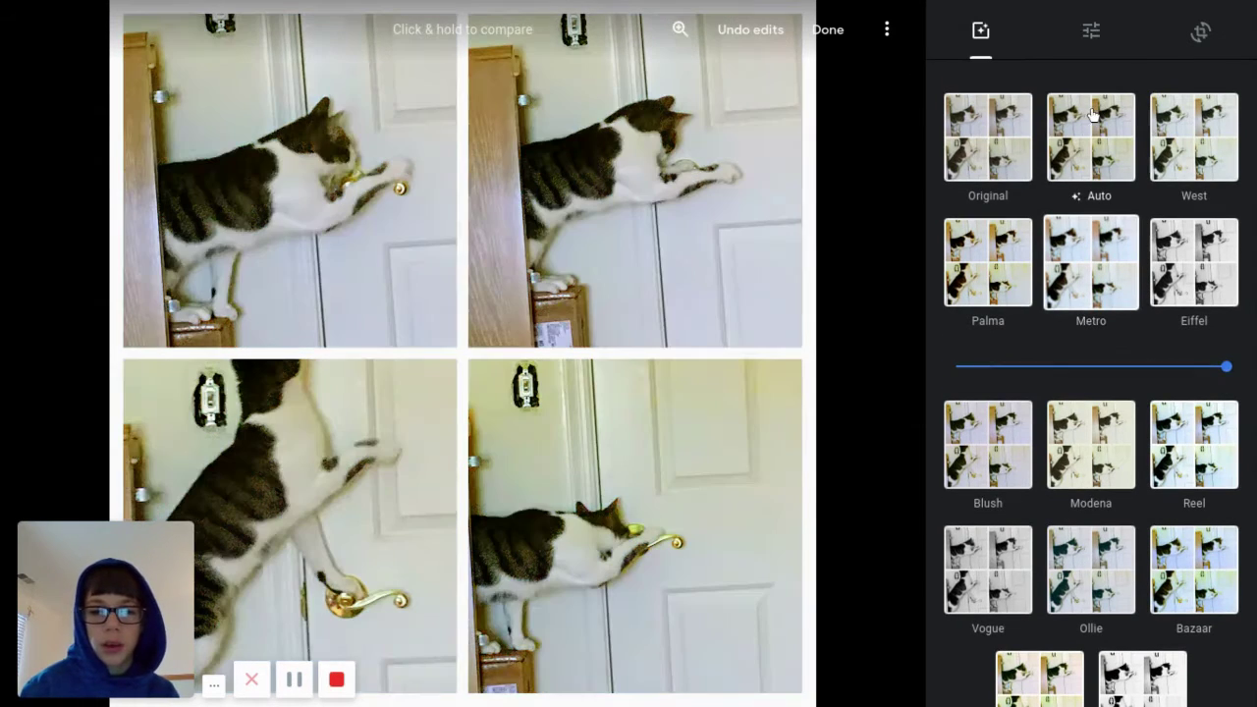
# Raise the collage's Pop to maximum, then lower it to a moderate level.
pyautogui.click(1091, 30)
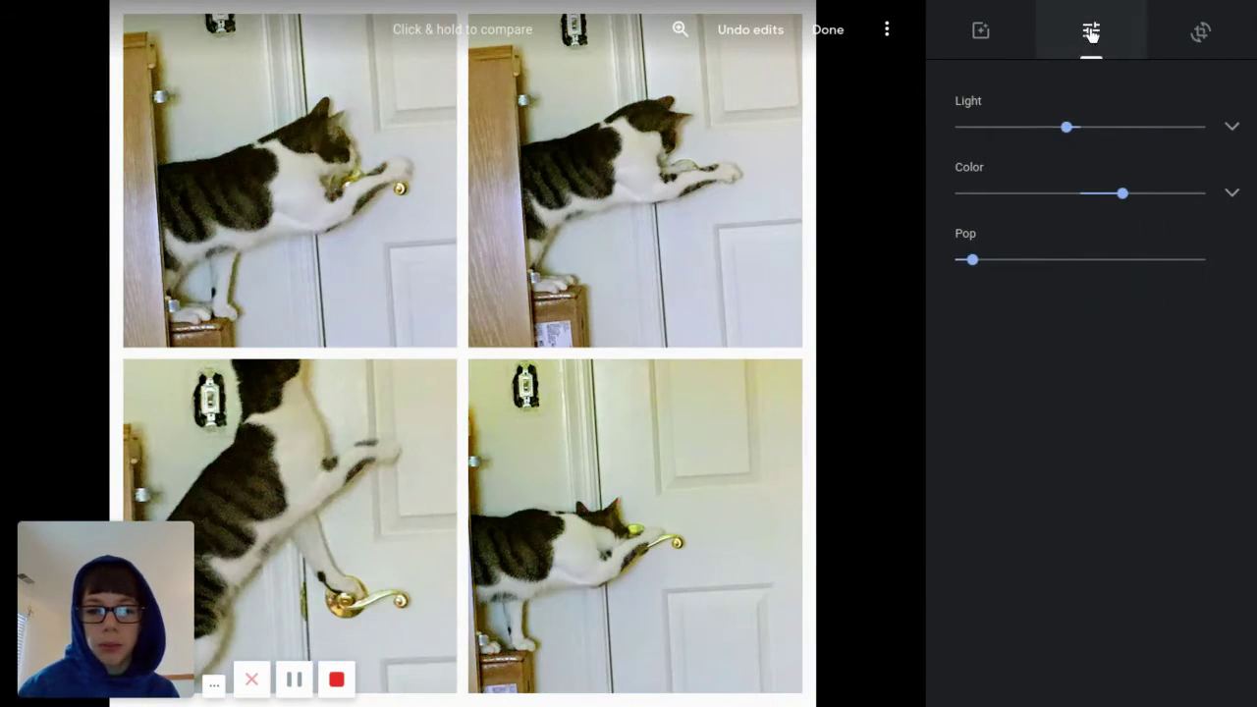
pyautogui.moveTo(970, 261); pyautogui.dragTo(1255, 354)
pyautogui.moveTo(1133, 341); pyautogui.dragTo(1078, 342)
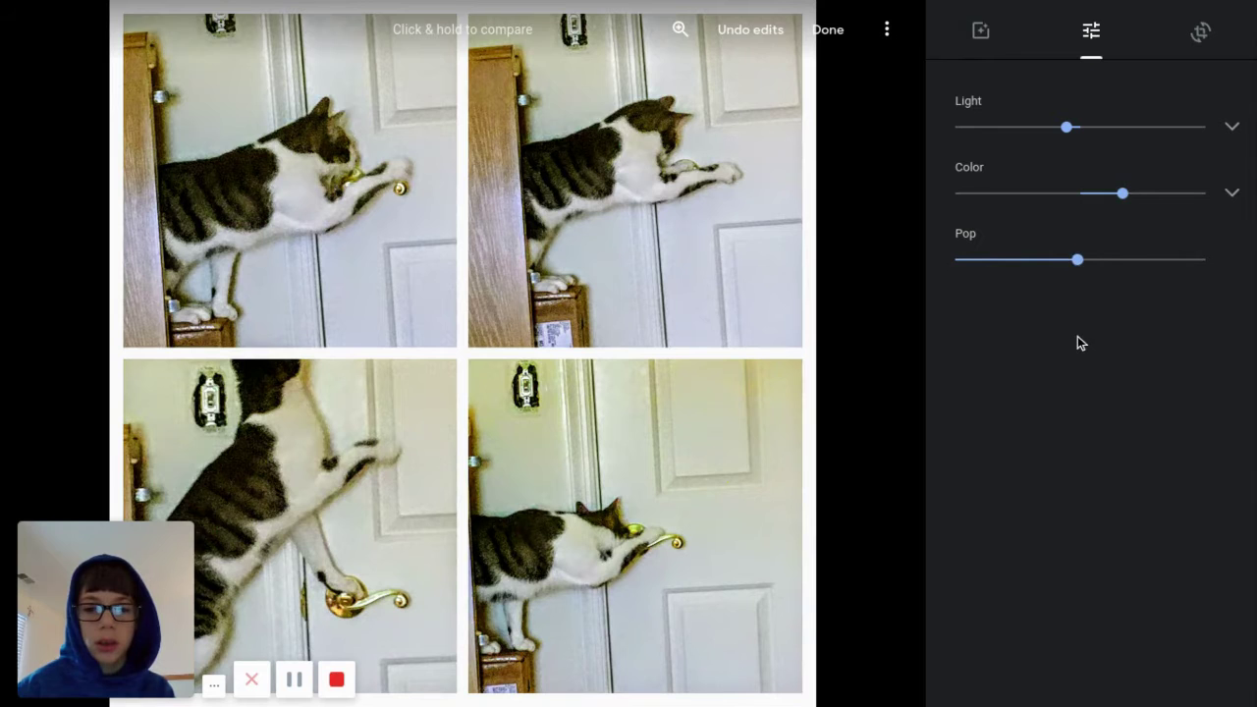
pyautogui.click(1199, 37)
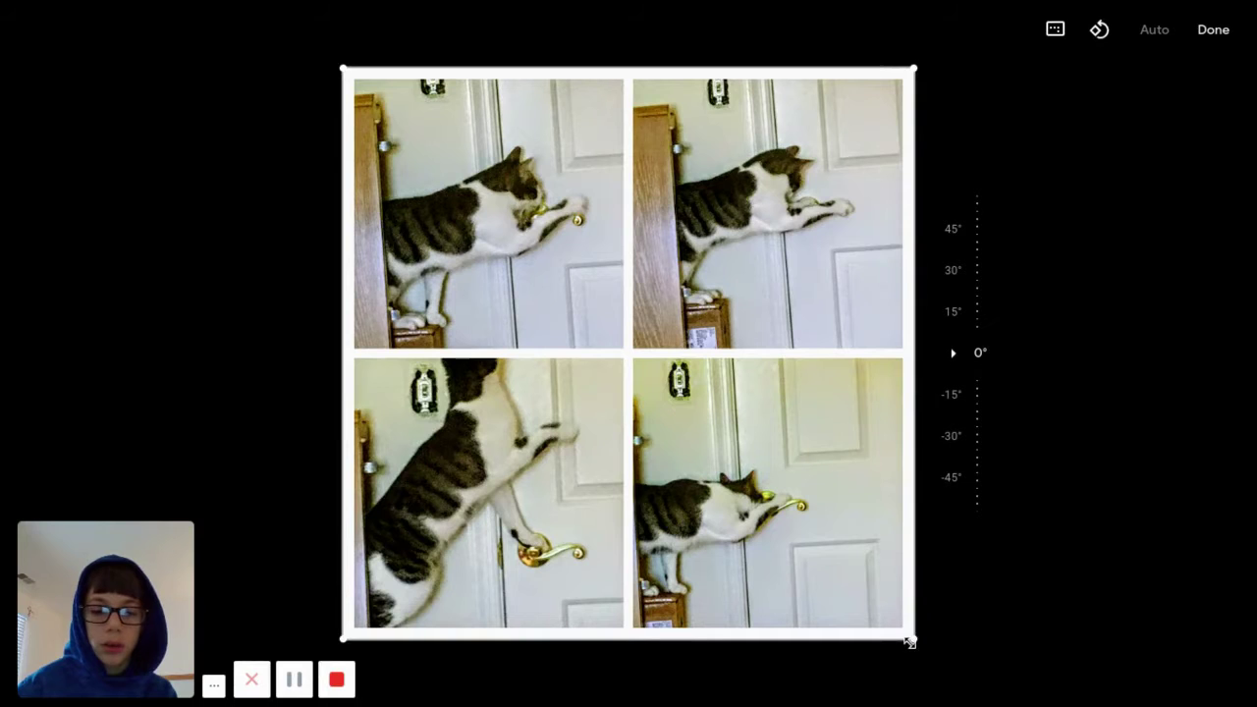
# Keep the collage uncropped at full frame and save the edits.
pyautogui.moveTo(911, 642); pyautogui.dragTo(1163, 703)
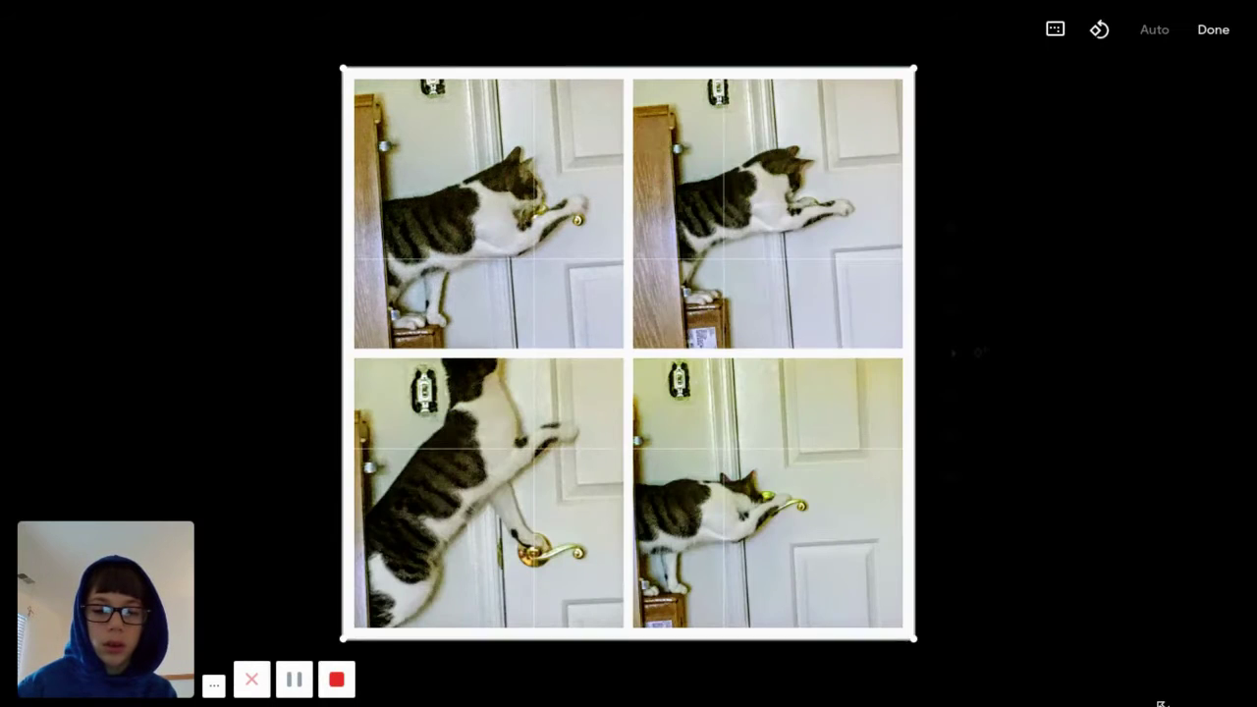
pyautogui.click(1222, 30)
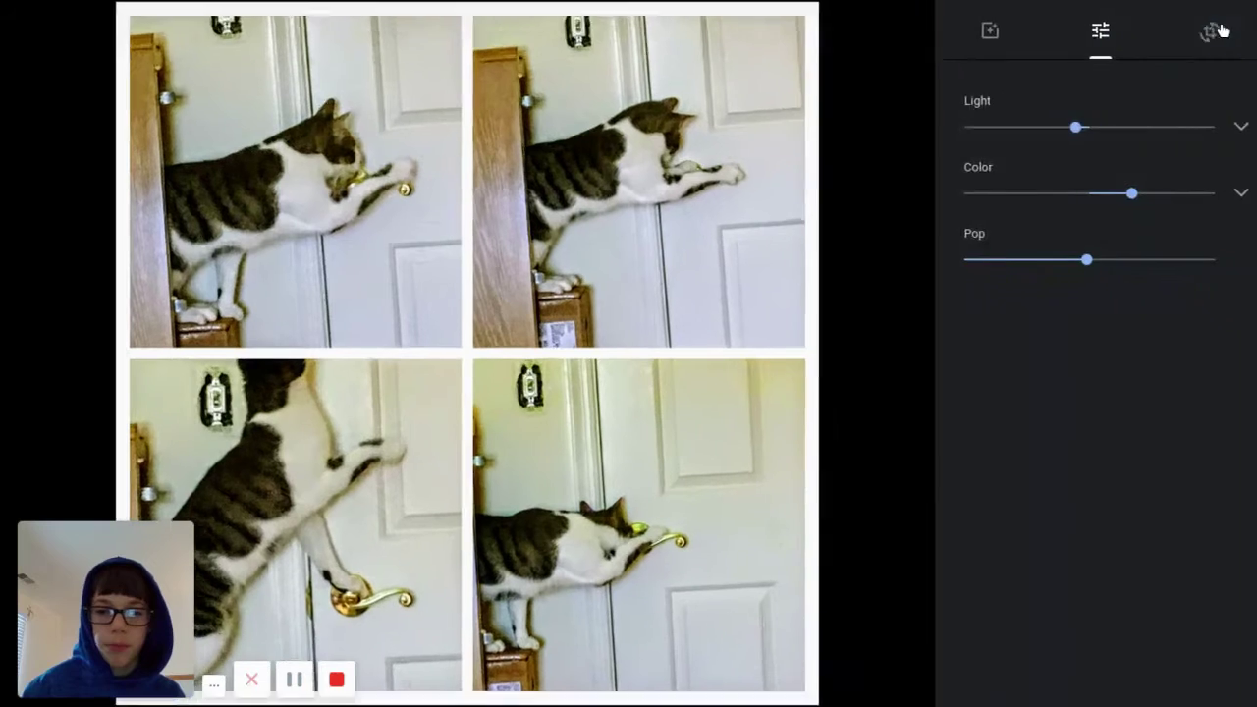
pyautogui.click(841, 32)
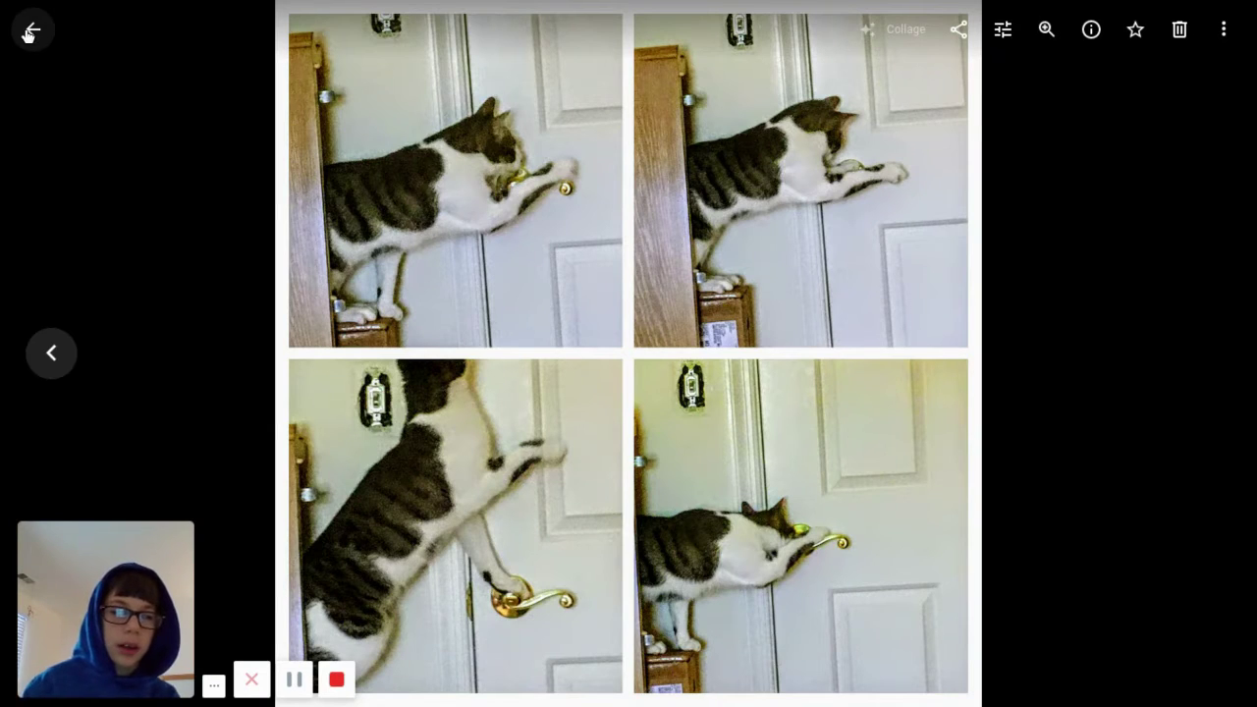
# Close the collage and go to the Utilities page.
pyautogui.press('Escape')
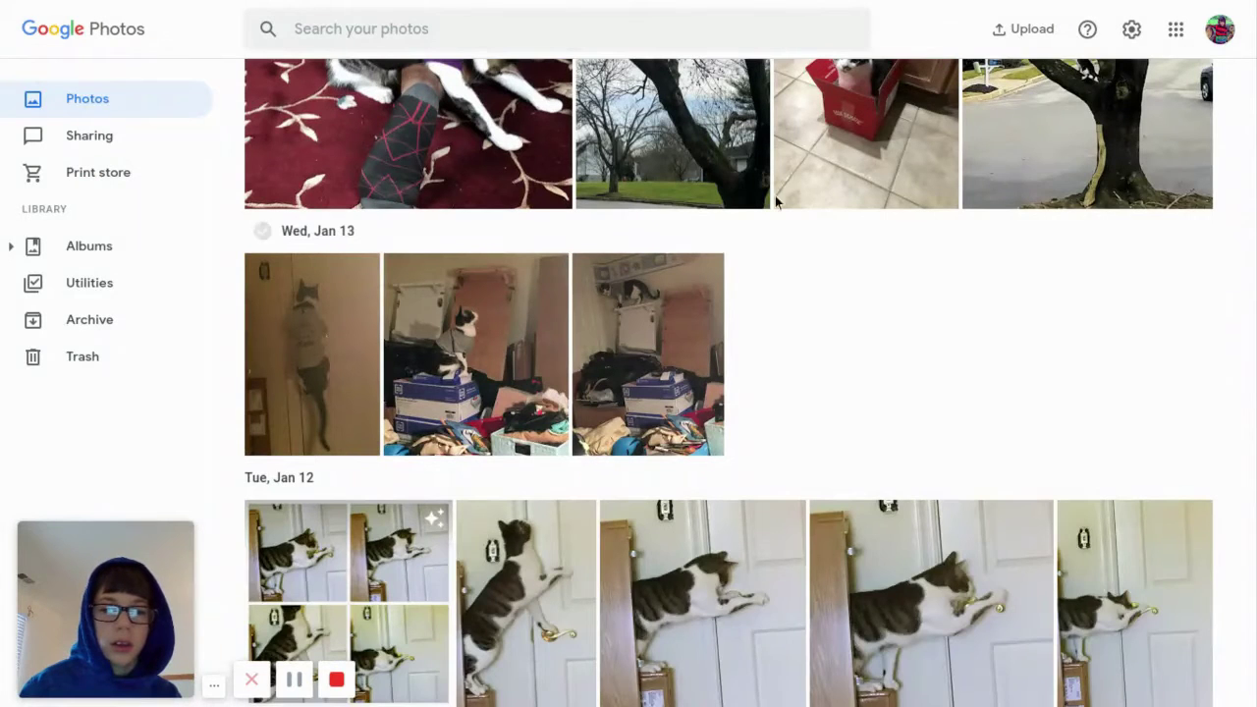
pyautogui.scroll(2, 1073, 180)
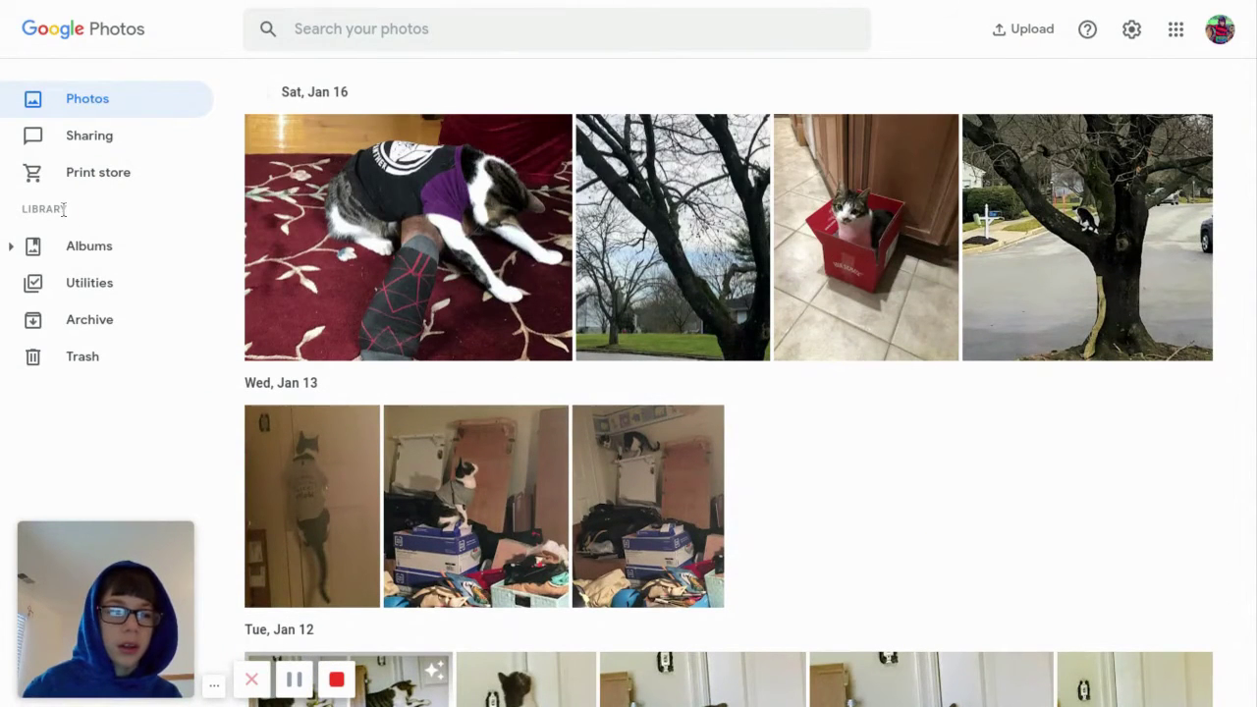
pyautogui.click(117, 295)
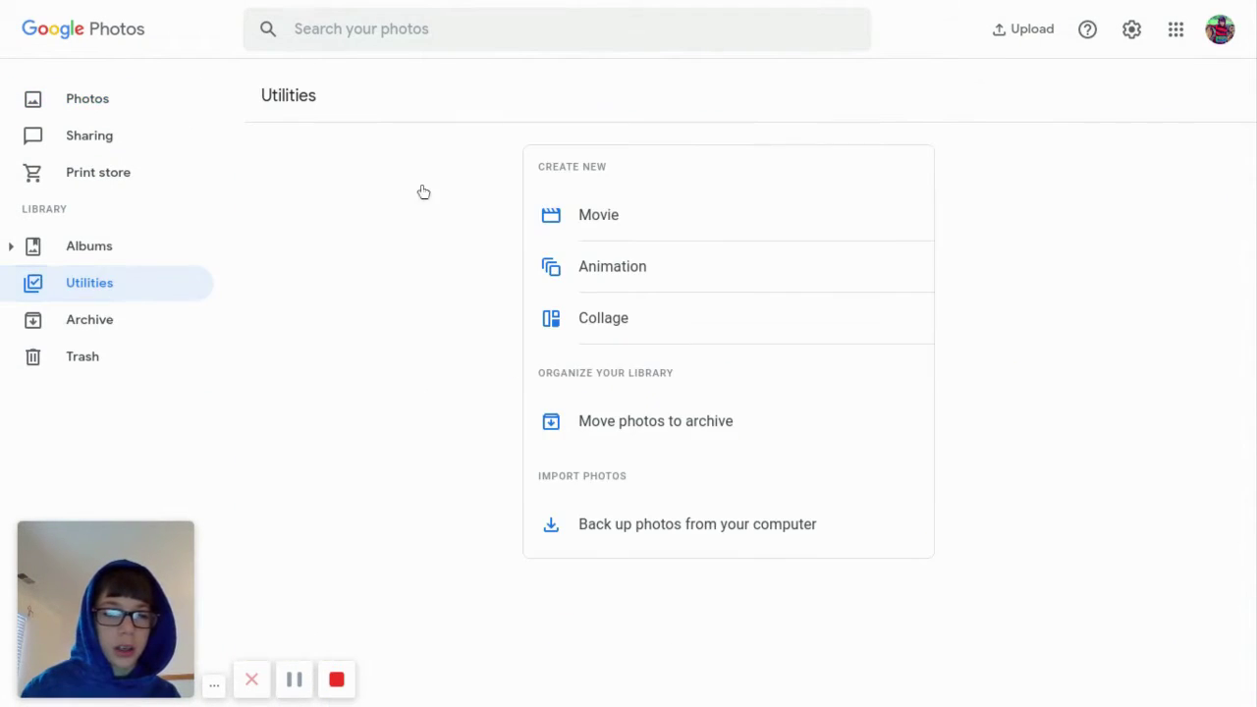
# Create an animation from the chosen Jan 12 cat-at-the-door photos.
pyautogui.click(621, 266)
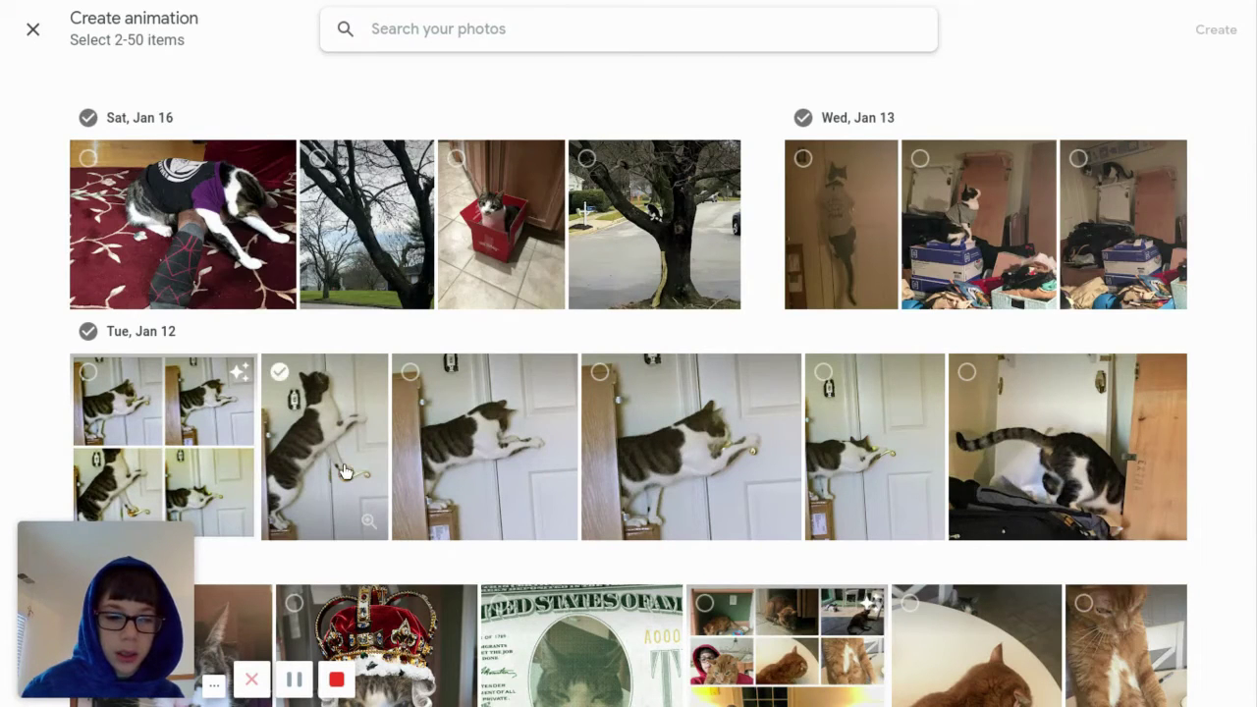
pyautogui.click(534, 439)
pyautogui.click(668, 435)
pyautogui.click(853, 437)
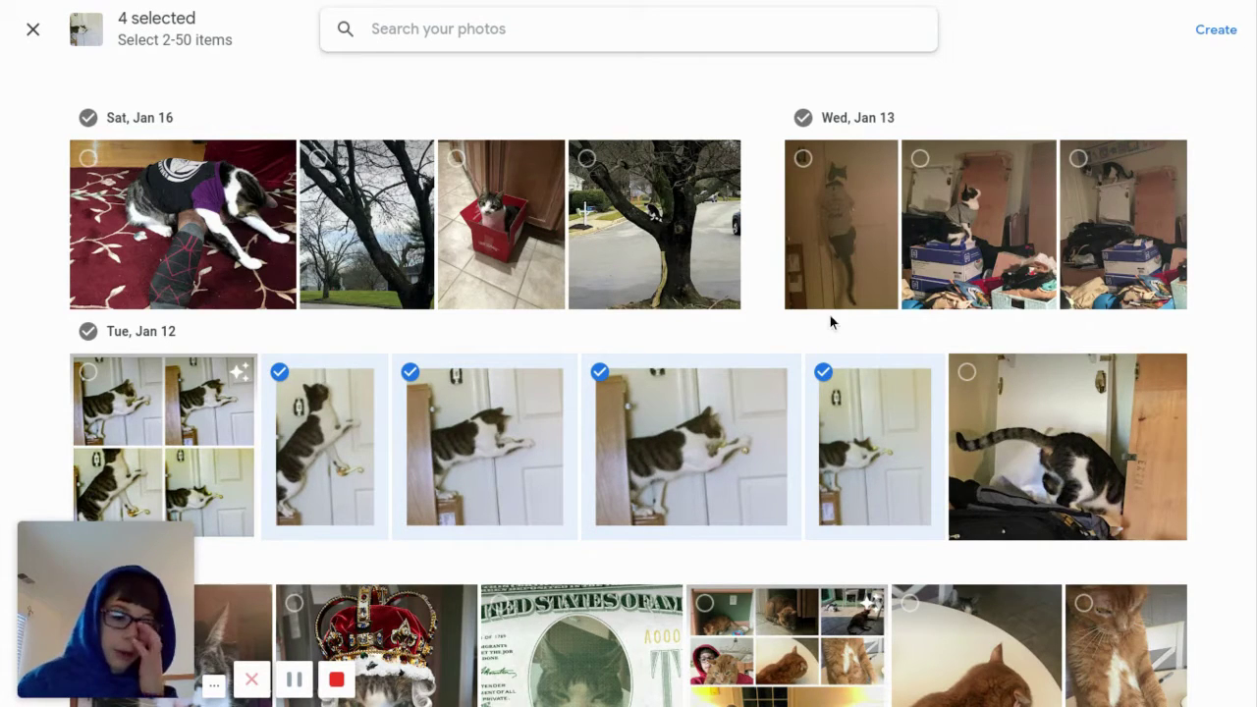
pyautogui.click(1228, 30)
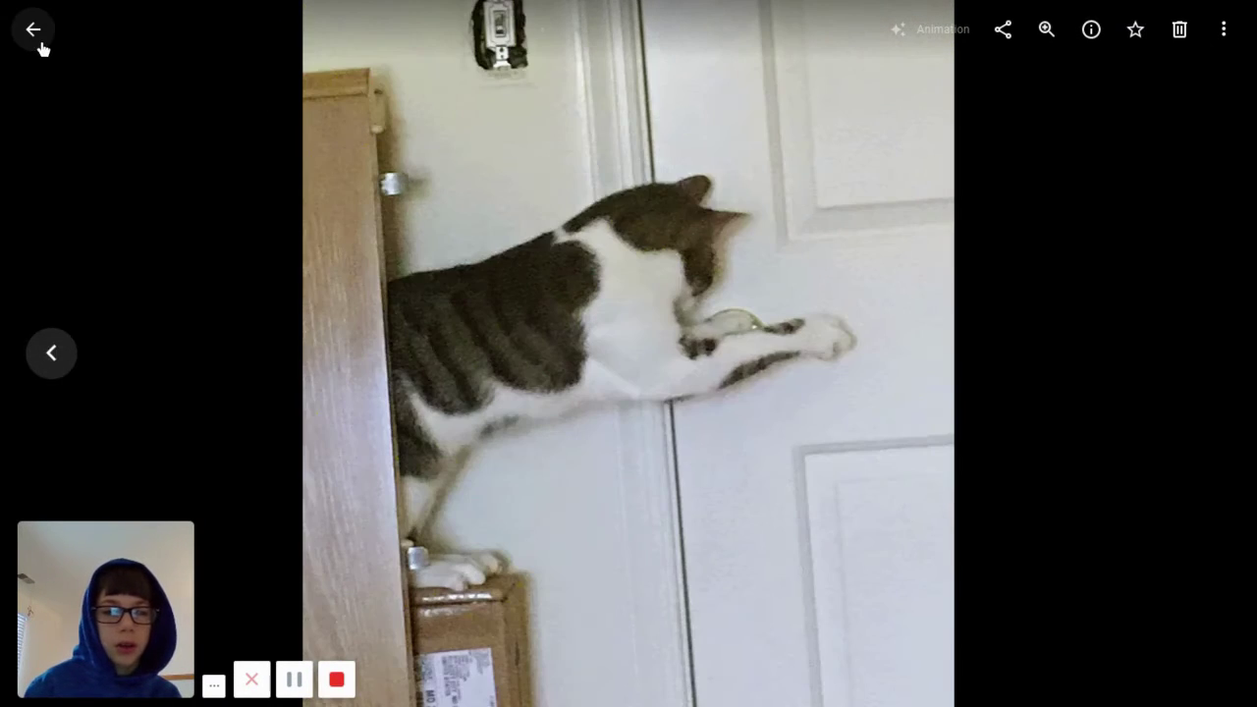
# Close the animation and return to the Utilities page.
pyautogui.click(39, 39)
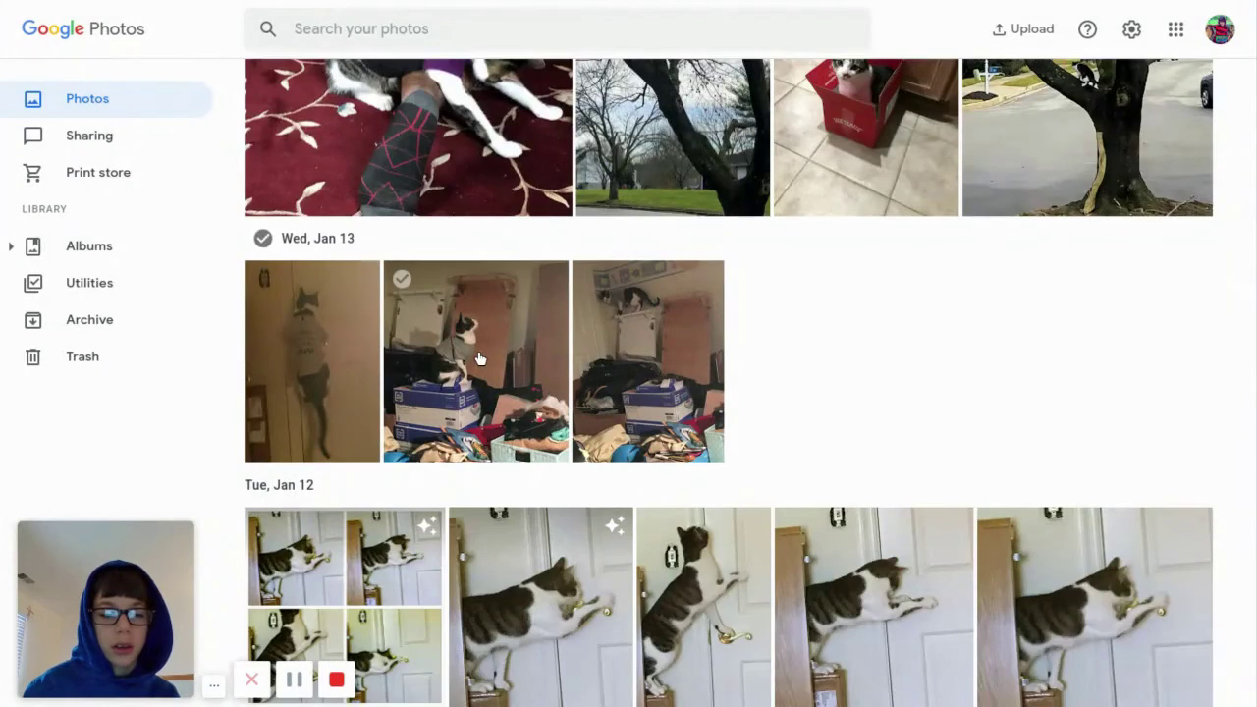
pyautogui.scroll(-2, 478, 351)
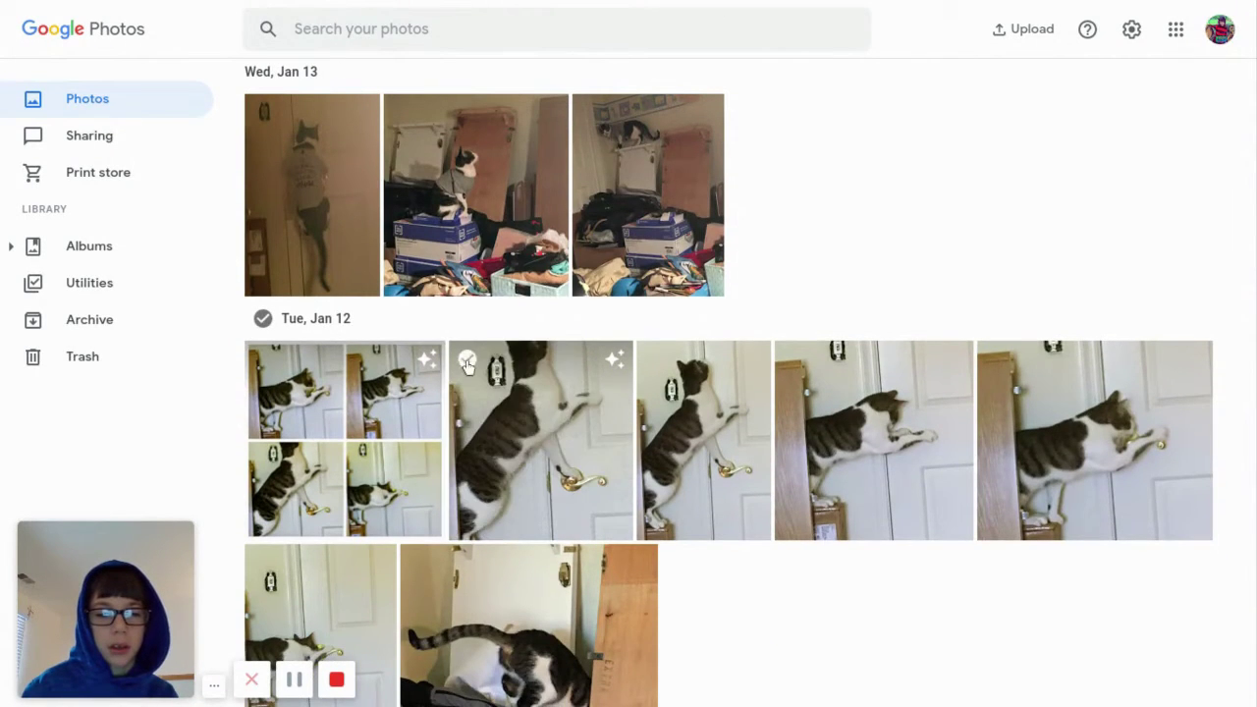
pyautogui.scroll(2, 793, 320)
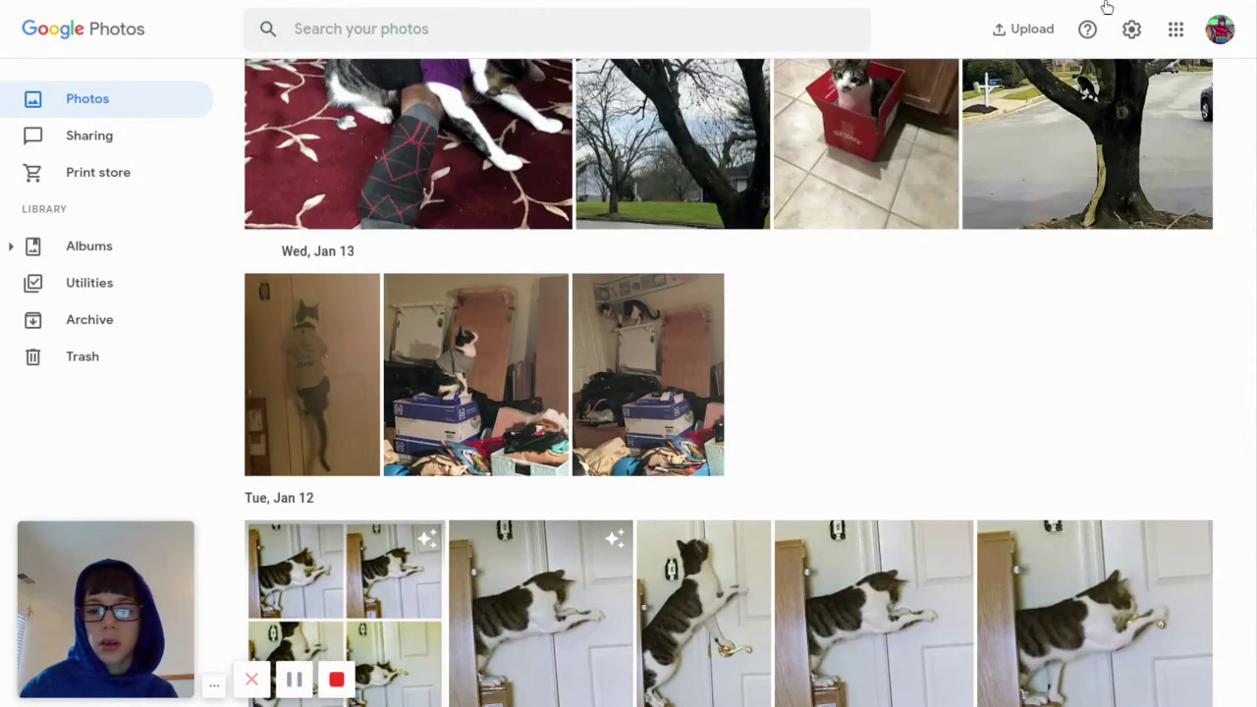
pyautogui.click(124, 275)
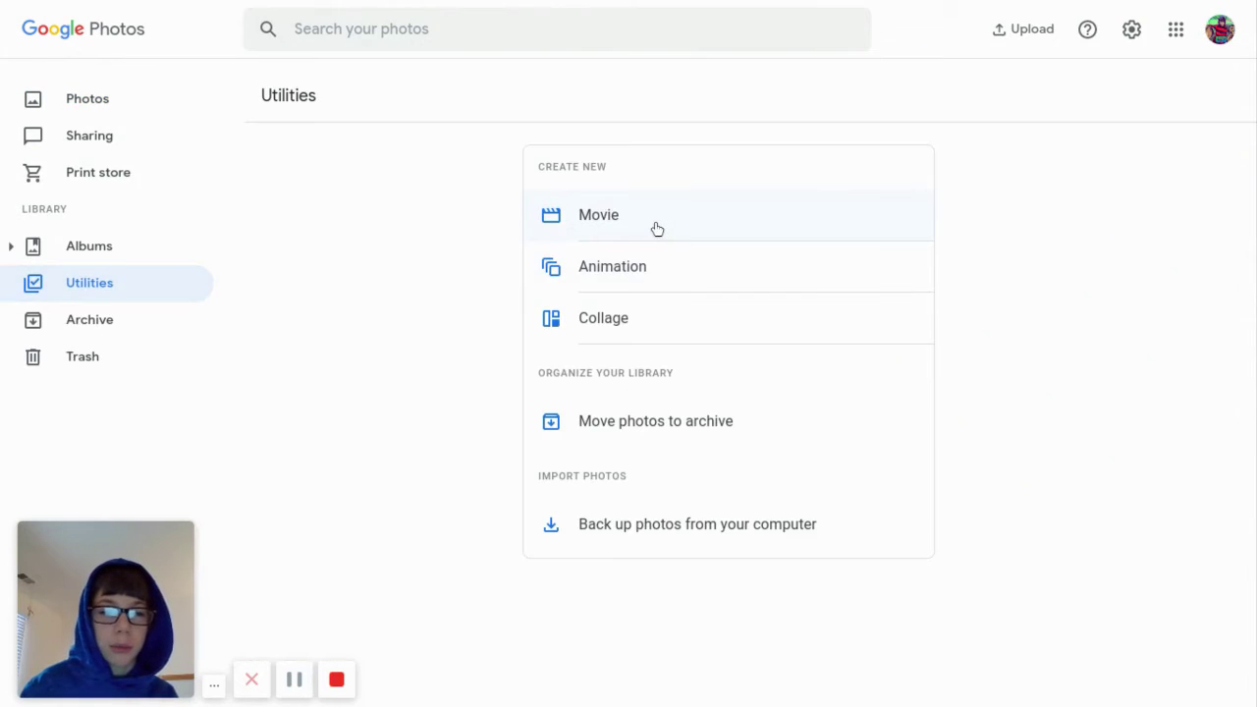
# Start a Meow Movie and follow the error prompt to Settings.
pyautogui.click(654, 229)
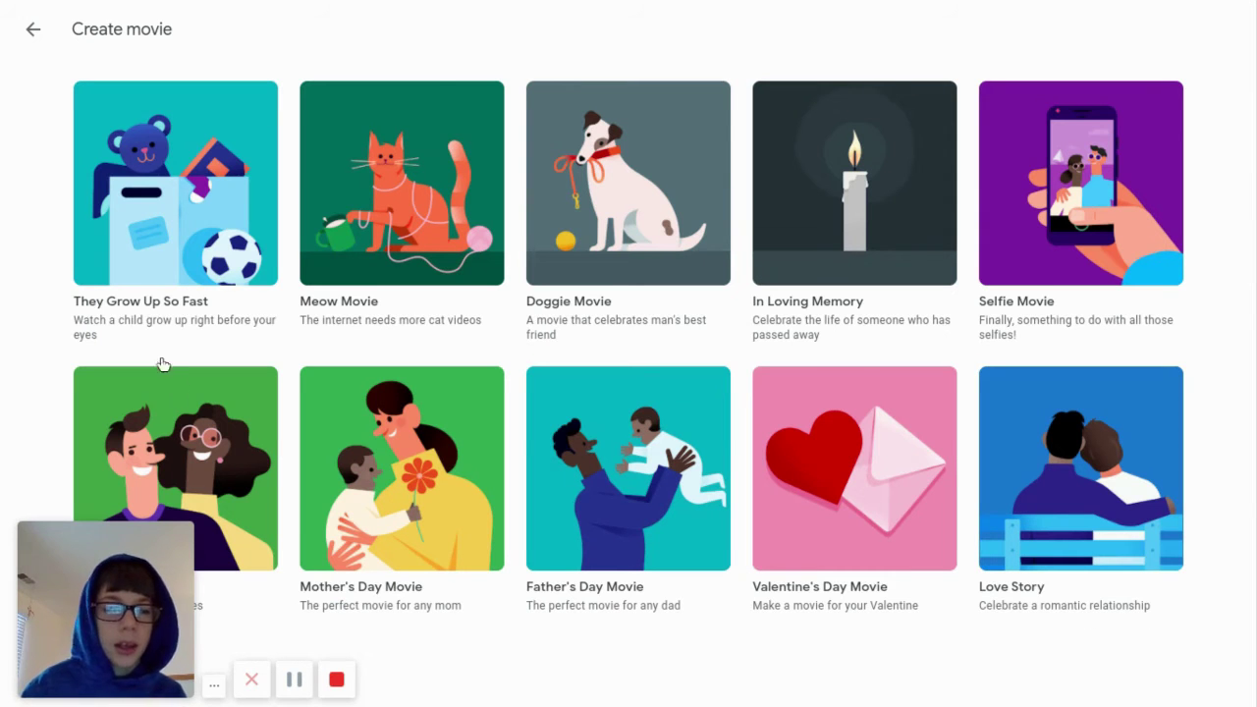
pyautogui.click(425, 139)
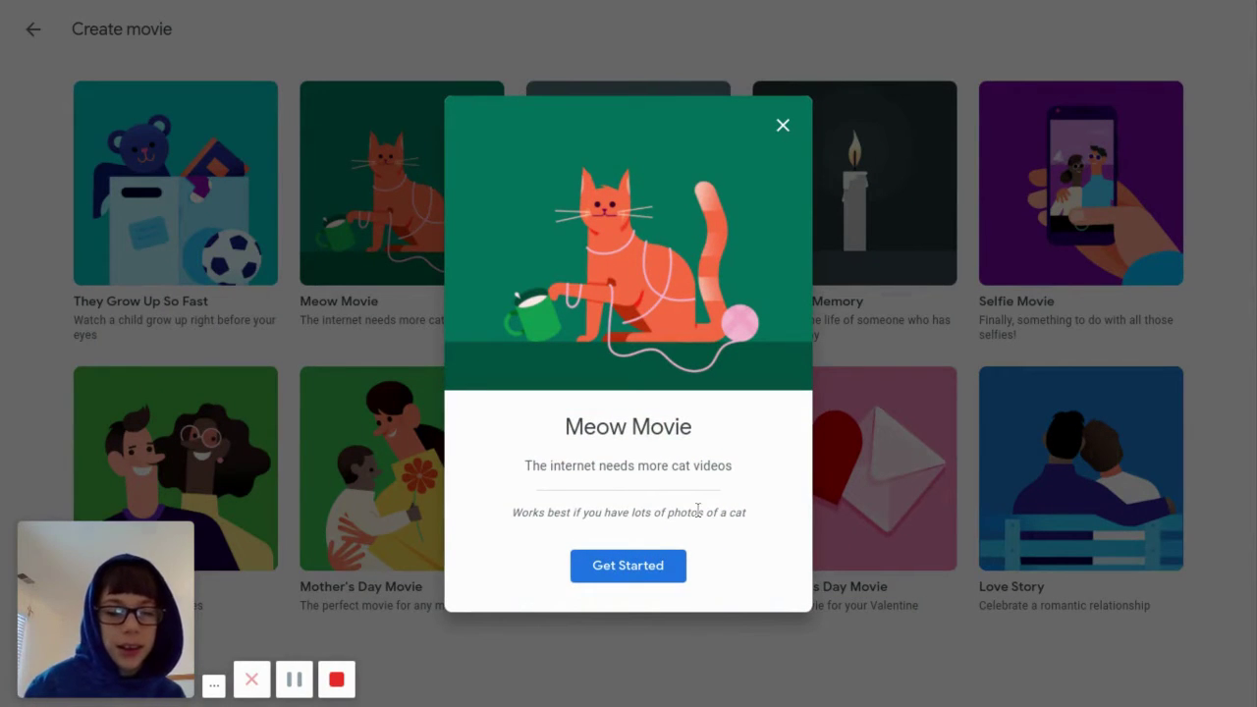
pyautogui.click(667, 580)
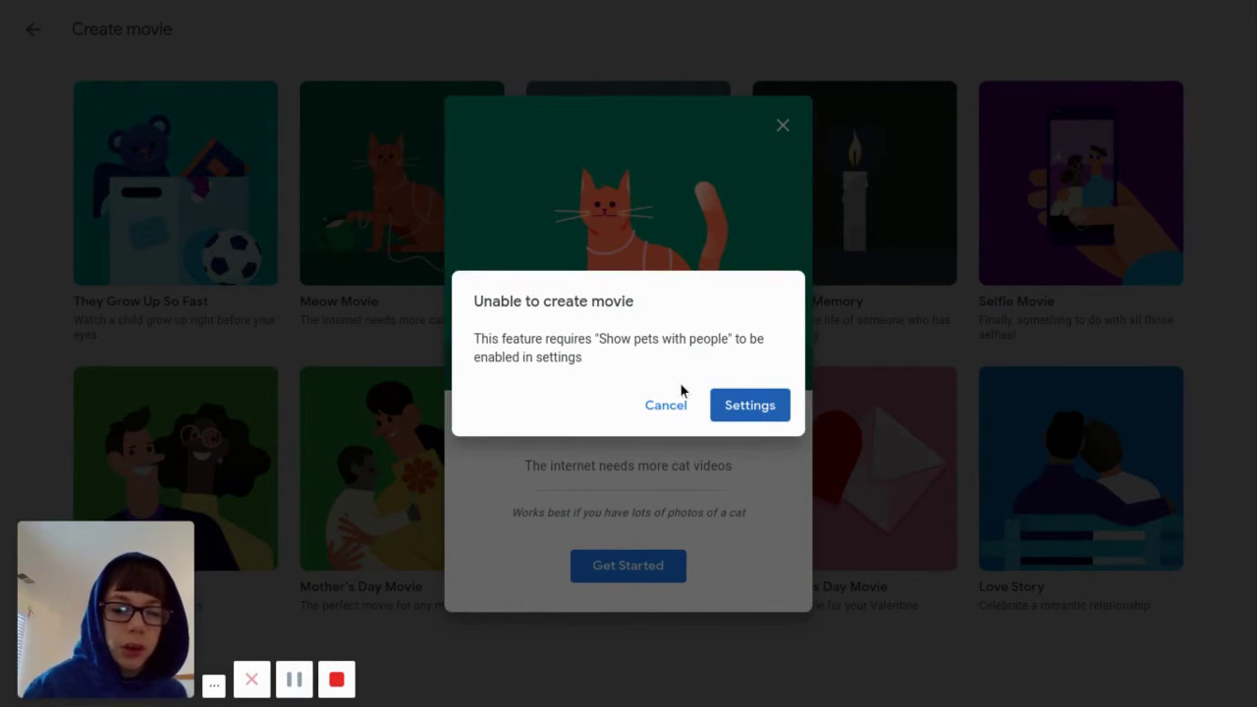
pyautogui.click(728, 415)
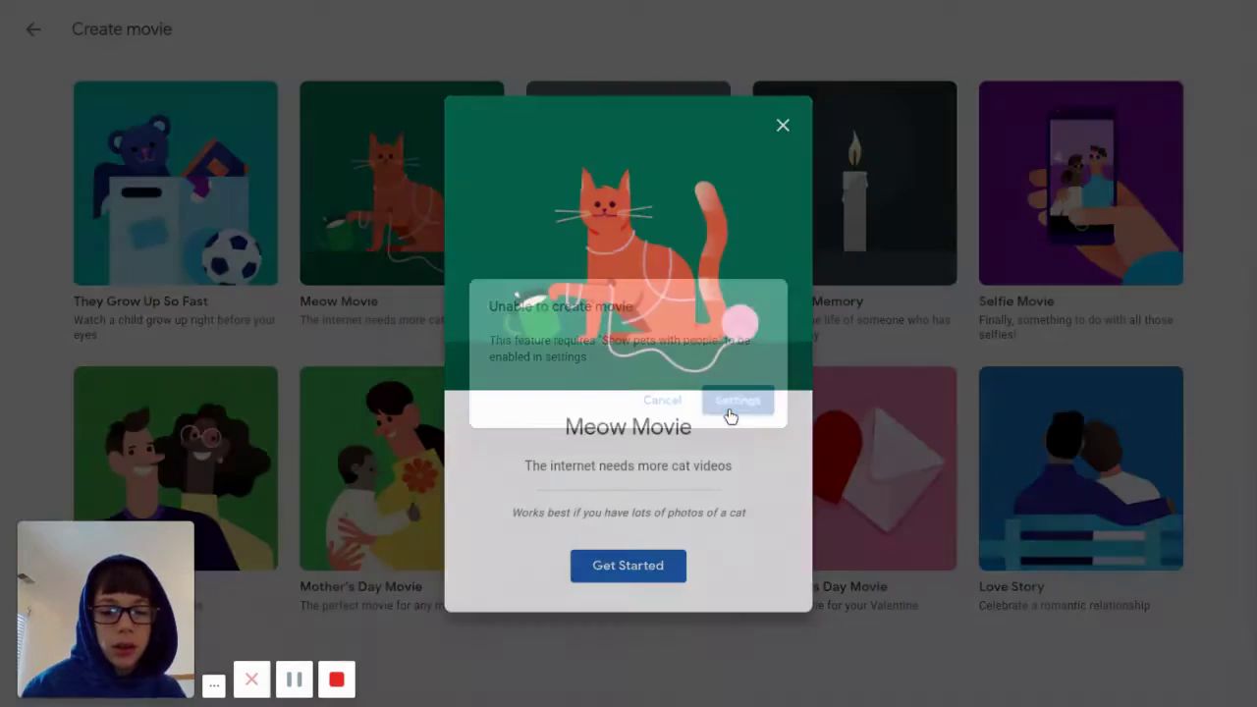
# Switch on Show pets with people, then return to Utilities via Albums.
pyautogui.scroll(-5, 730, 416)
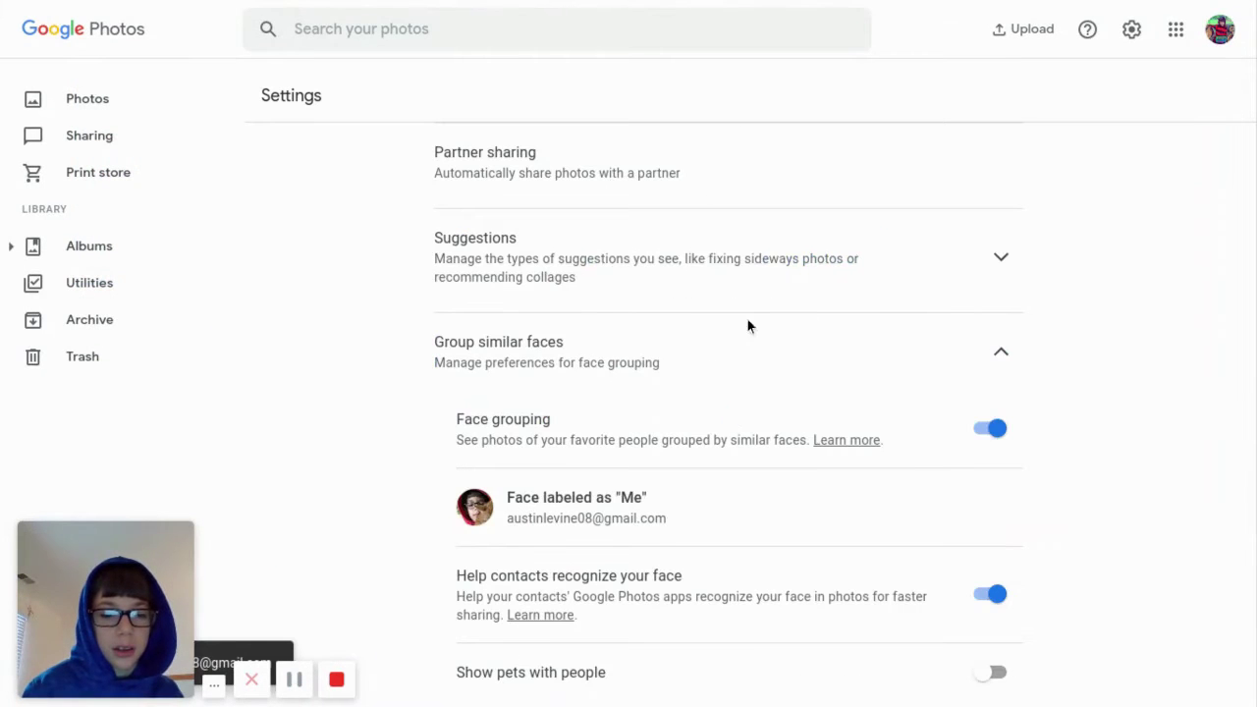
pyautogui.scroll(-2, 783, 436)
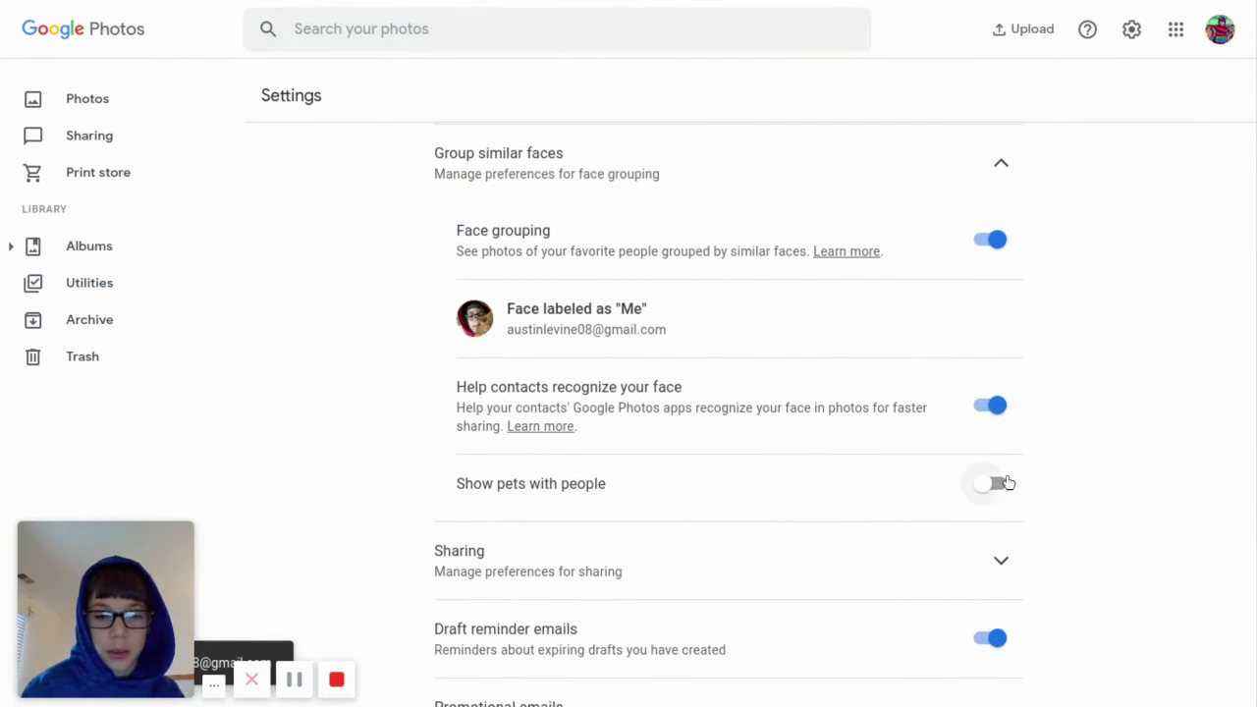
pyautogui.click(998, 488)
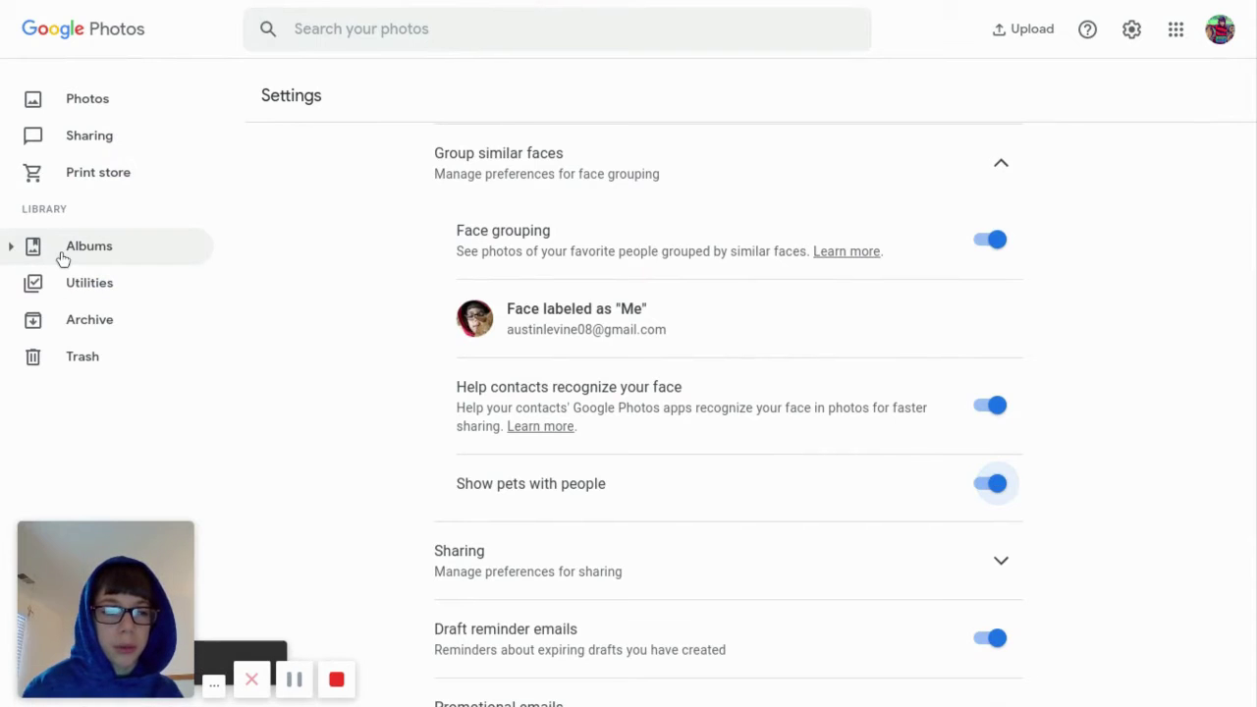
pyautogui.click(63, 258)
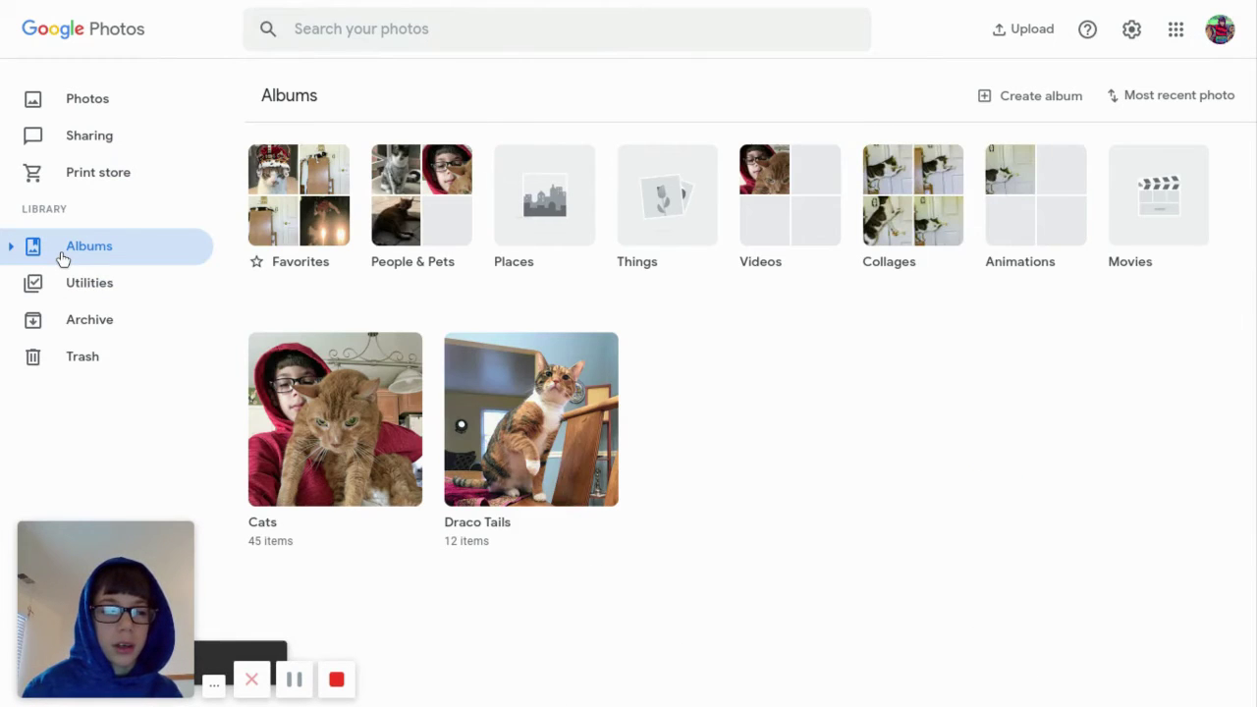
pyautogui.click(71, 283)
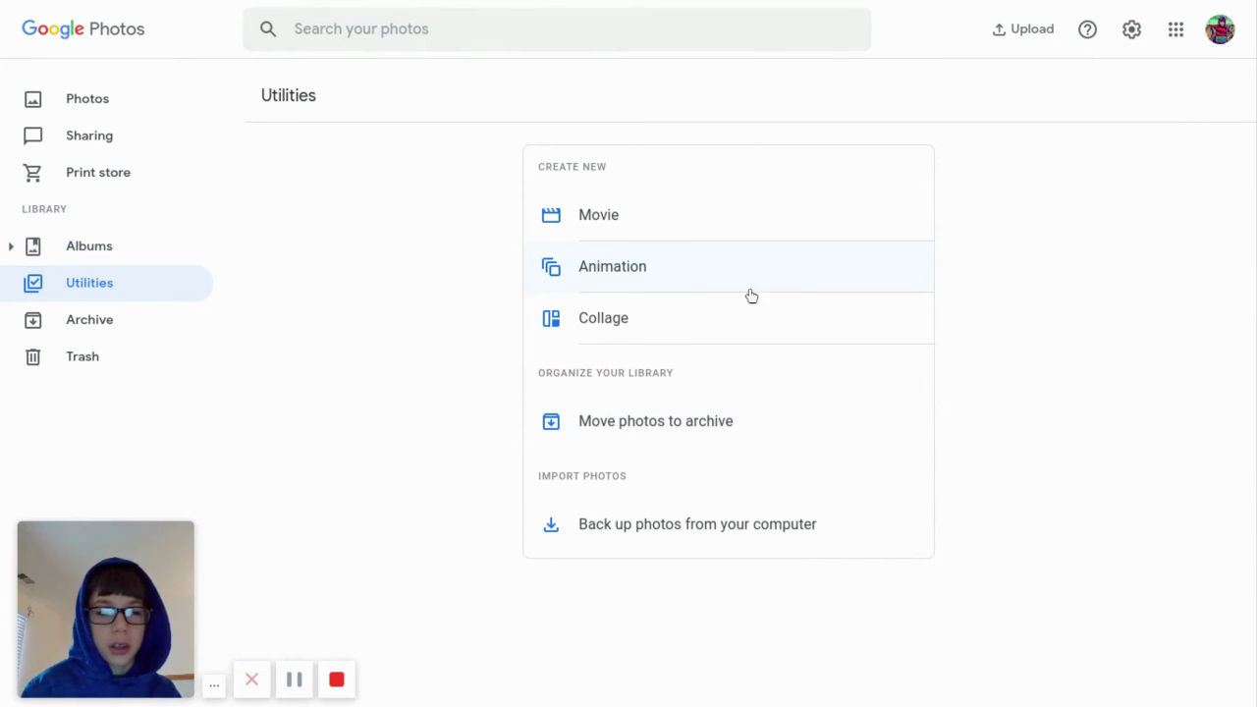
# Begin setting up a Meow Movie from the movie themes.
pyautogui.click(735, 229)
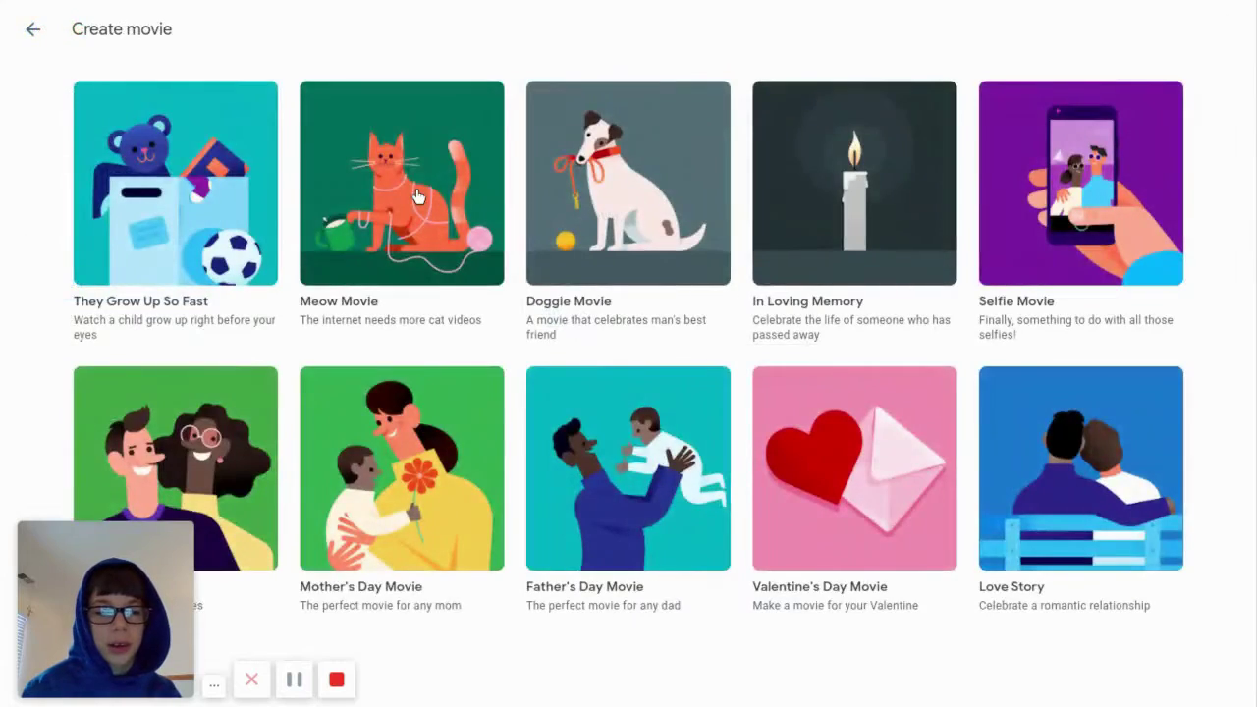
pyautogui.click(452, 295)
pyautogui.click(584, 560)
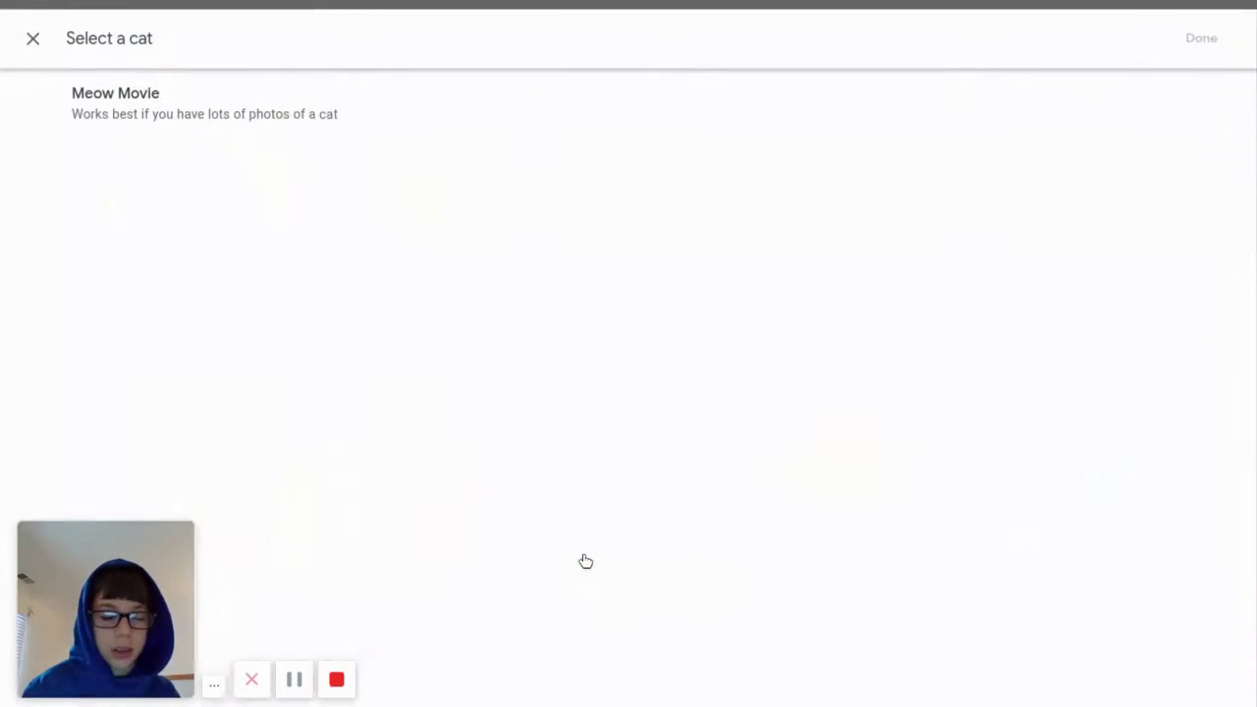
# Choose Draco as the movie's cat and confirm creating the movie.
pyautogui.click(157, 230)
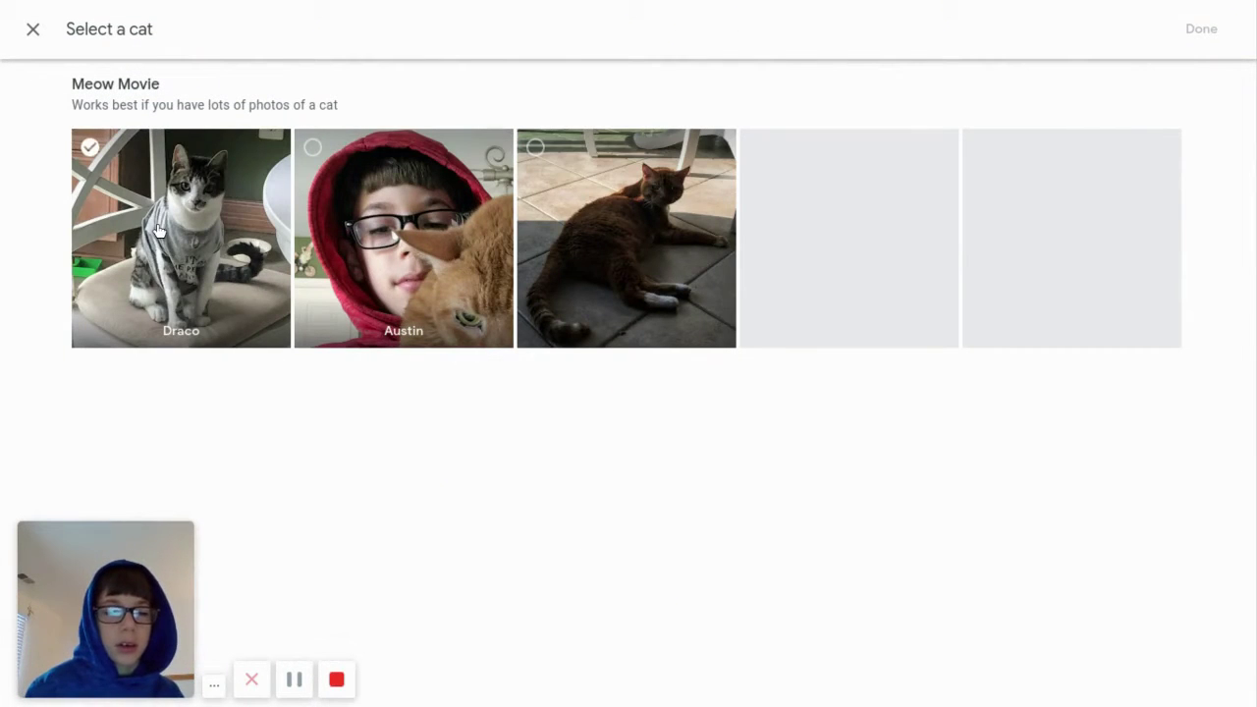
pyautogui.click(727, 172)
pyautogui.click(266, 142)
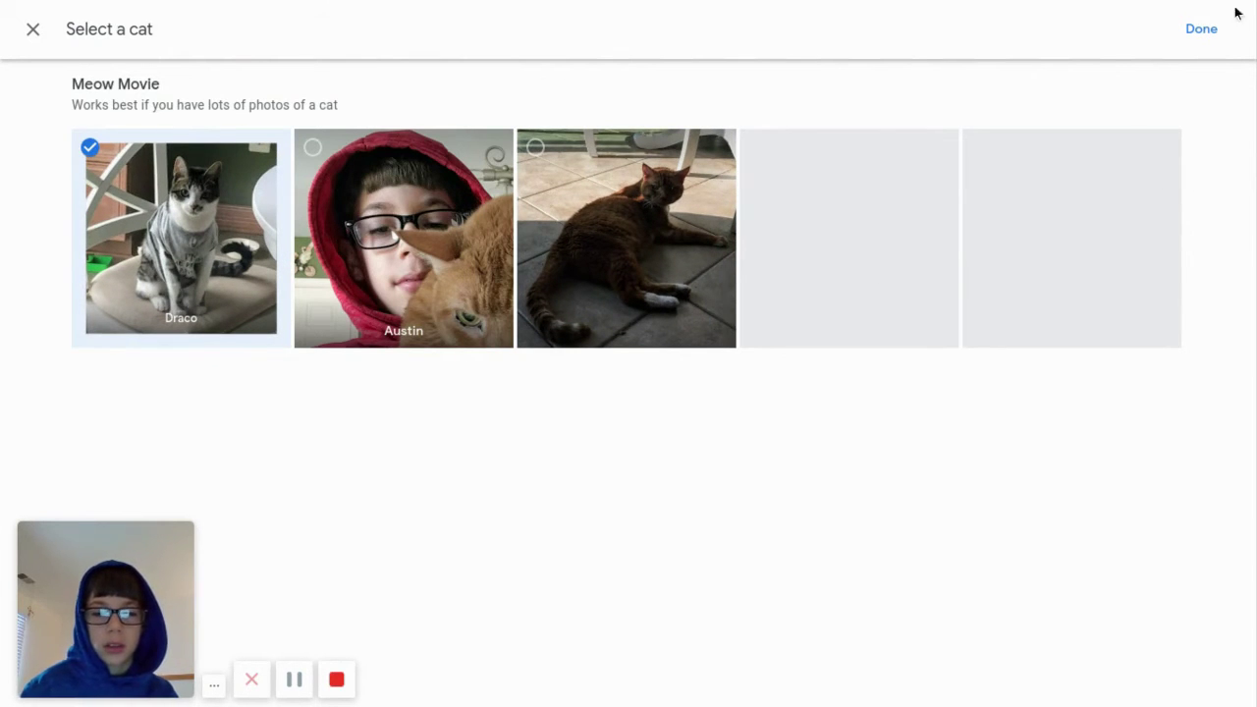
pyautogui.click(1187, 47)
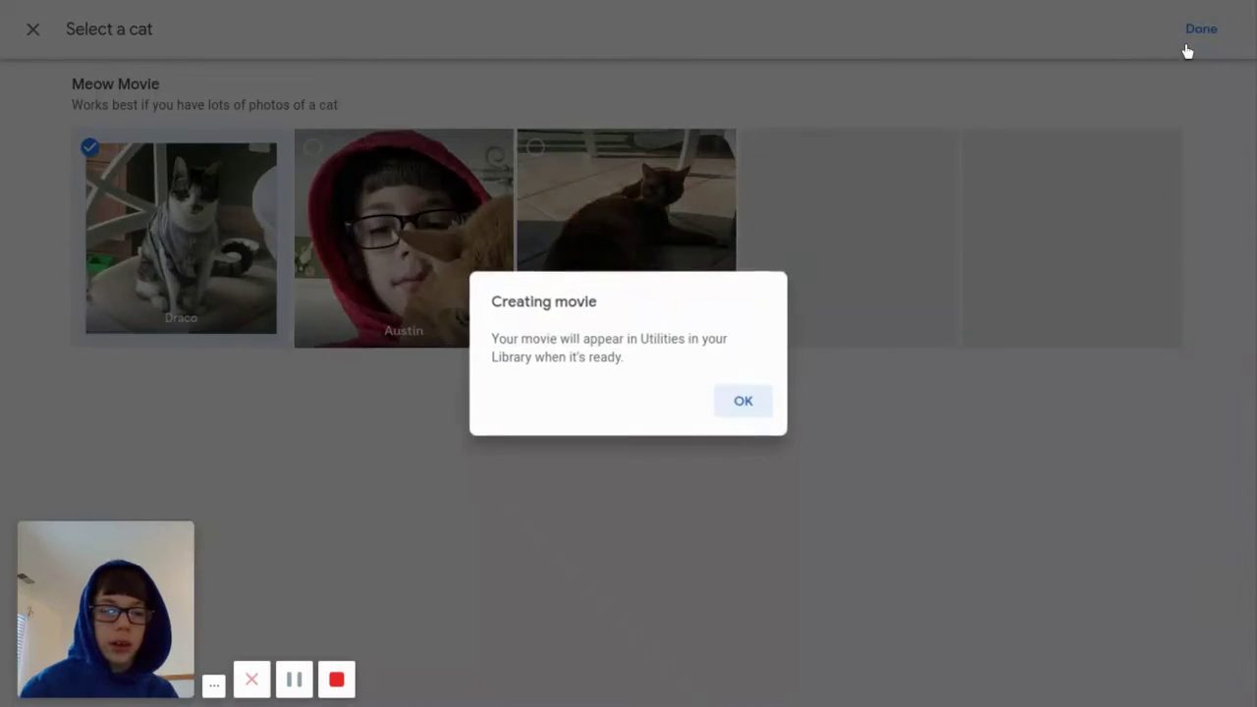
pyautogui.click(765, 417)
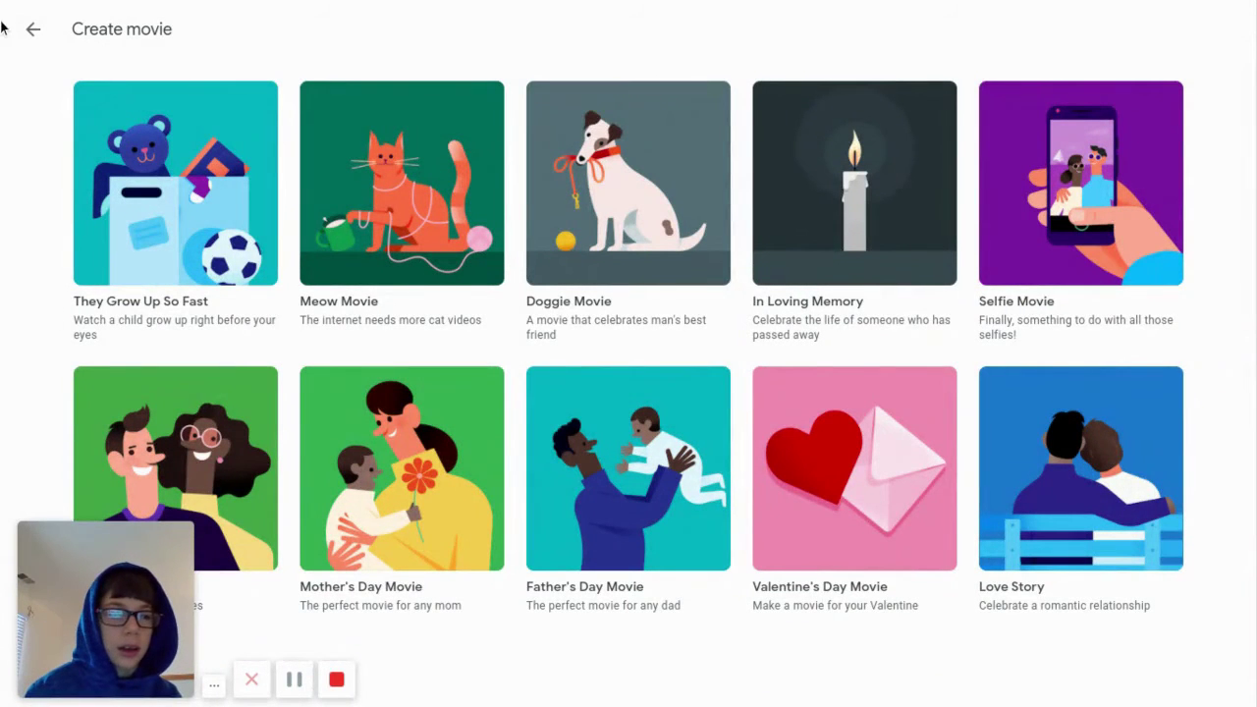
# Back out of the movie theme gallery and Albums to the Photos timeline.
pyautogui.moveTo(45, 592)
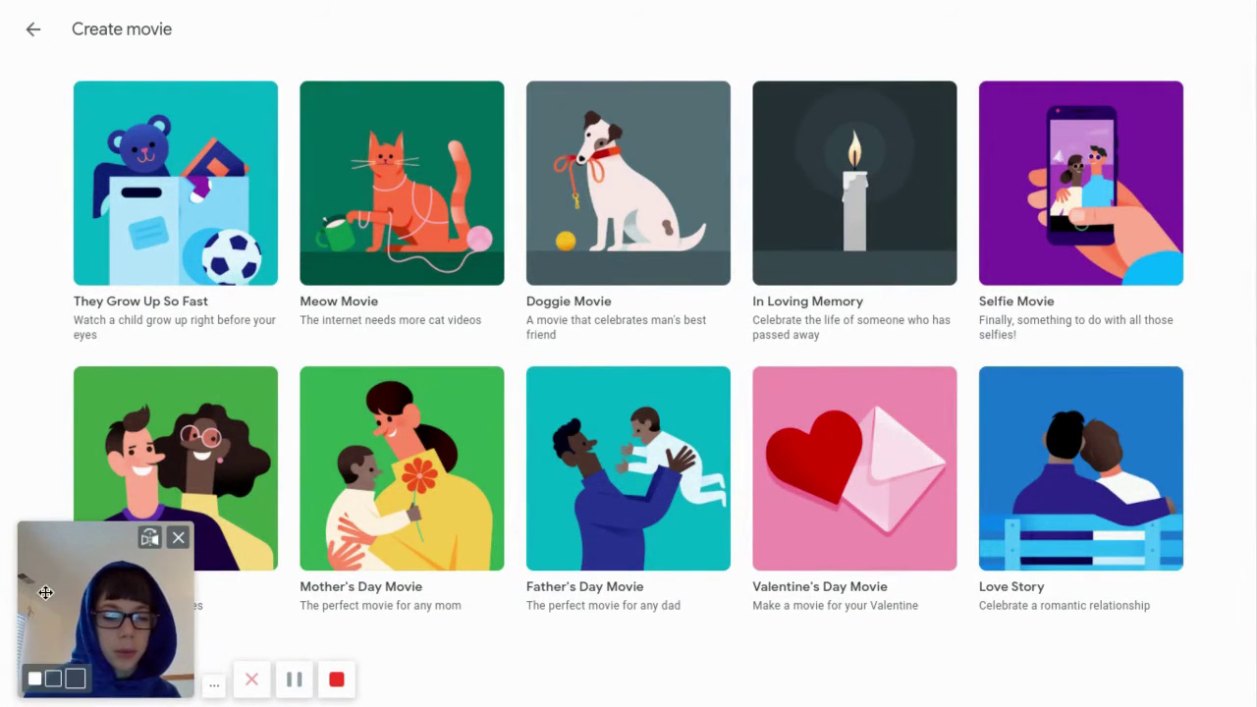
pyautogui.moveTo(57, 592)
pyautogui.mouseDown()
pyautogui.moveTo(793, 565)
pyautogui.moveTo(58, 568)
pyautogui.mouseUp()
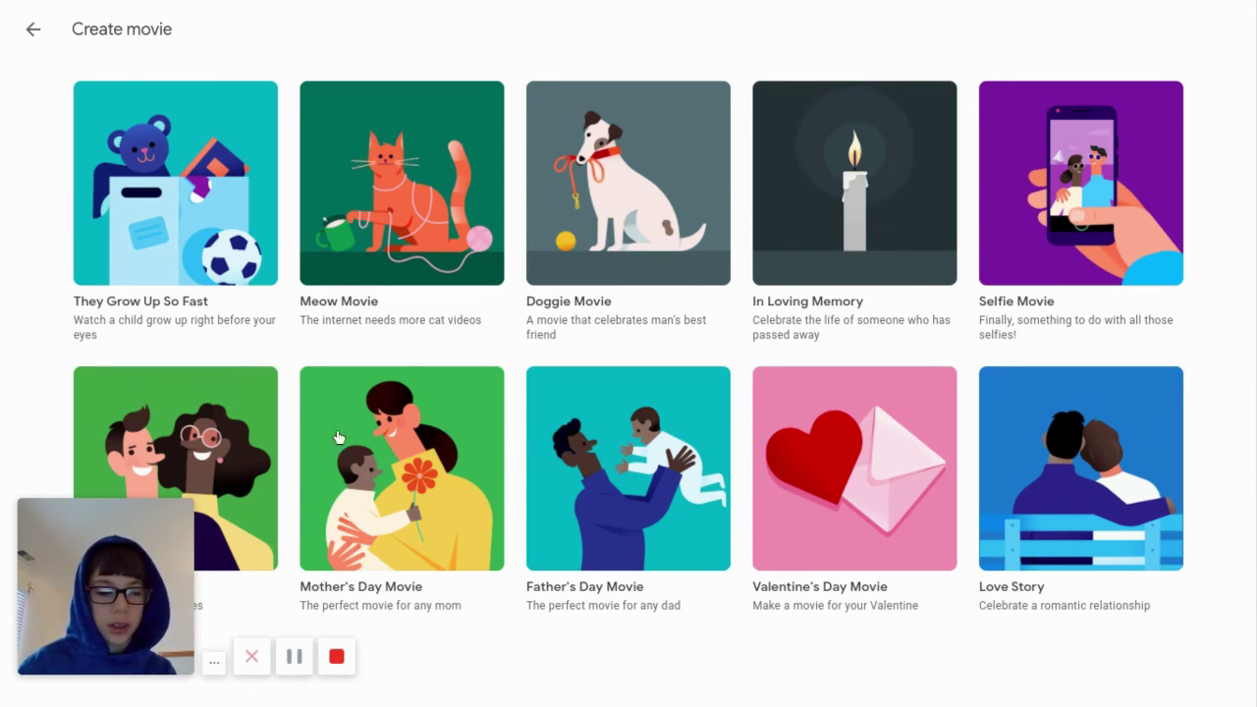
pyautogui.moveTo(116, 588); pyautogui.dragTo(113, 671)
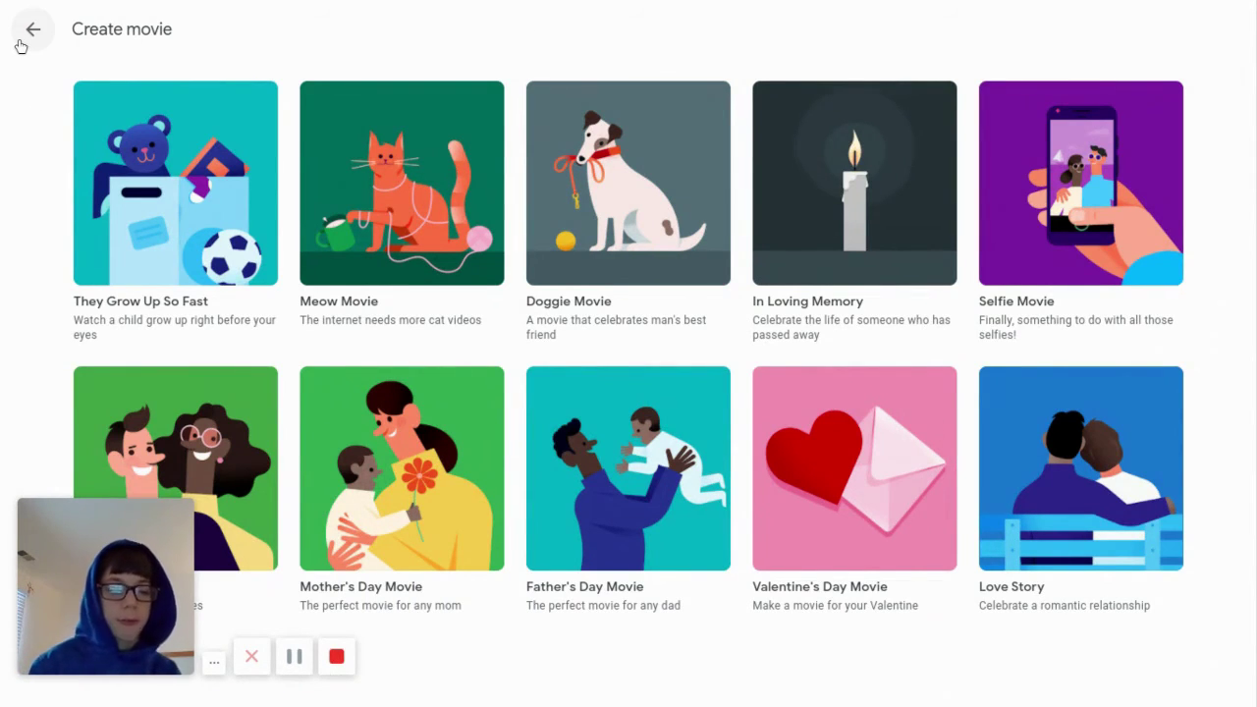
pyautogui.click(31, 29)
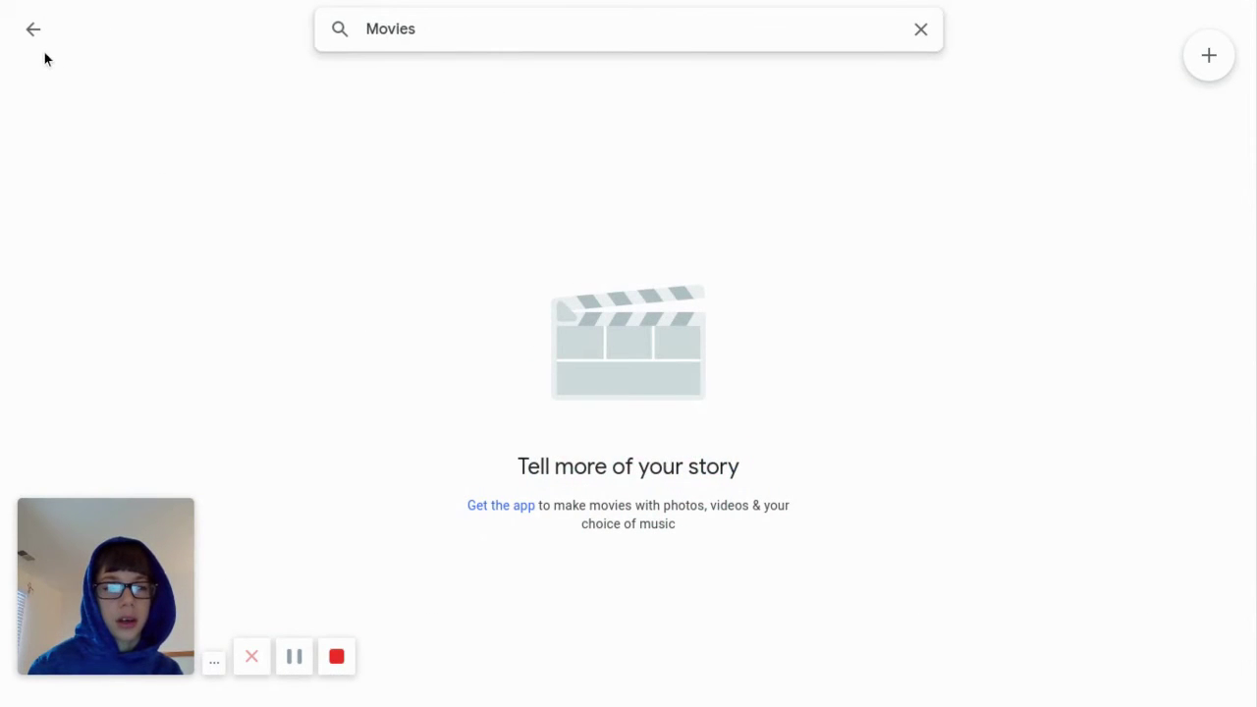
pyautogui.click(33, 30)
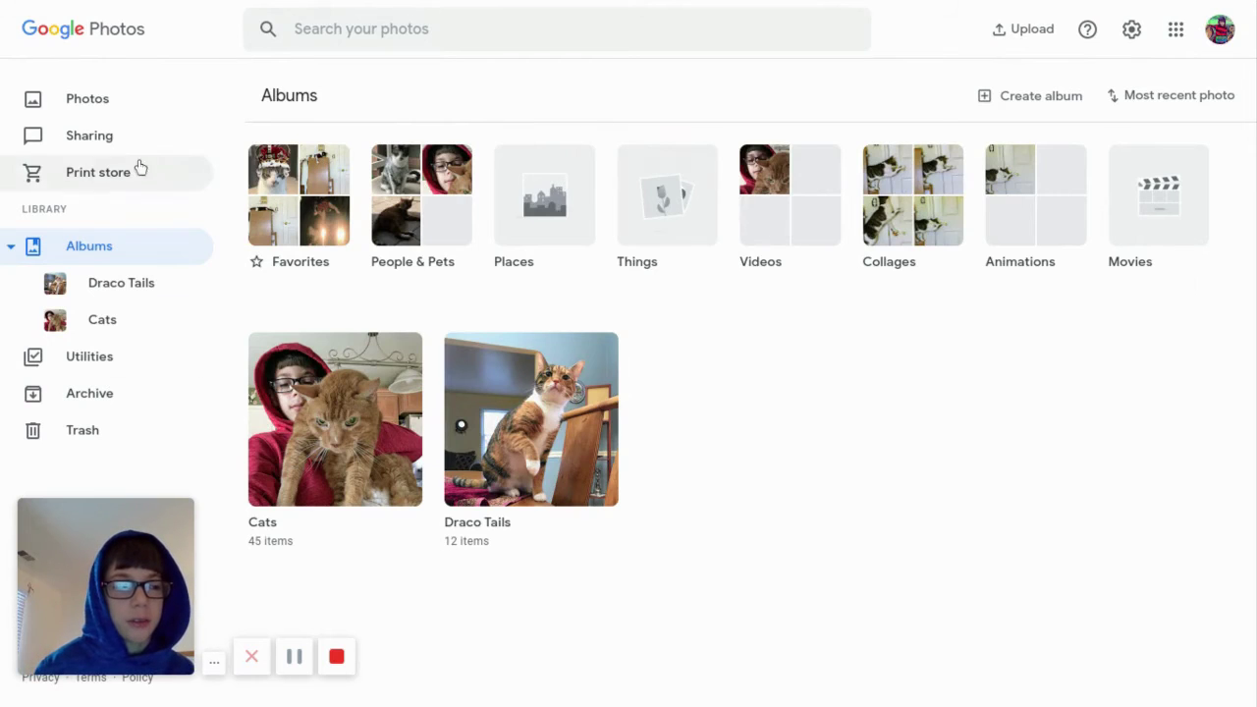
pyautogui.click(124, 102)
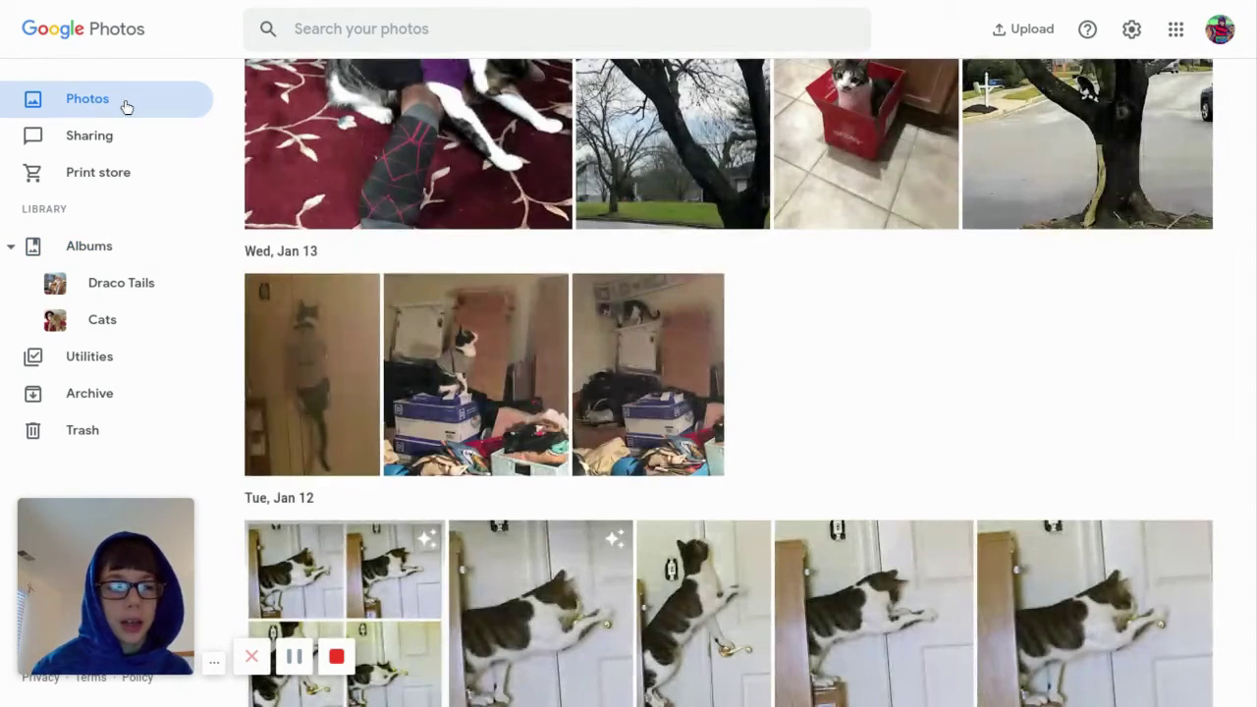
# Apply the Auto filter to the cat-on-the-rug photo and raise its Pop slightly.
pyautogui.click(331, 244)
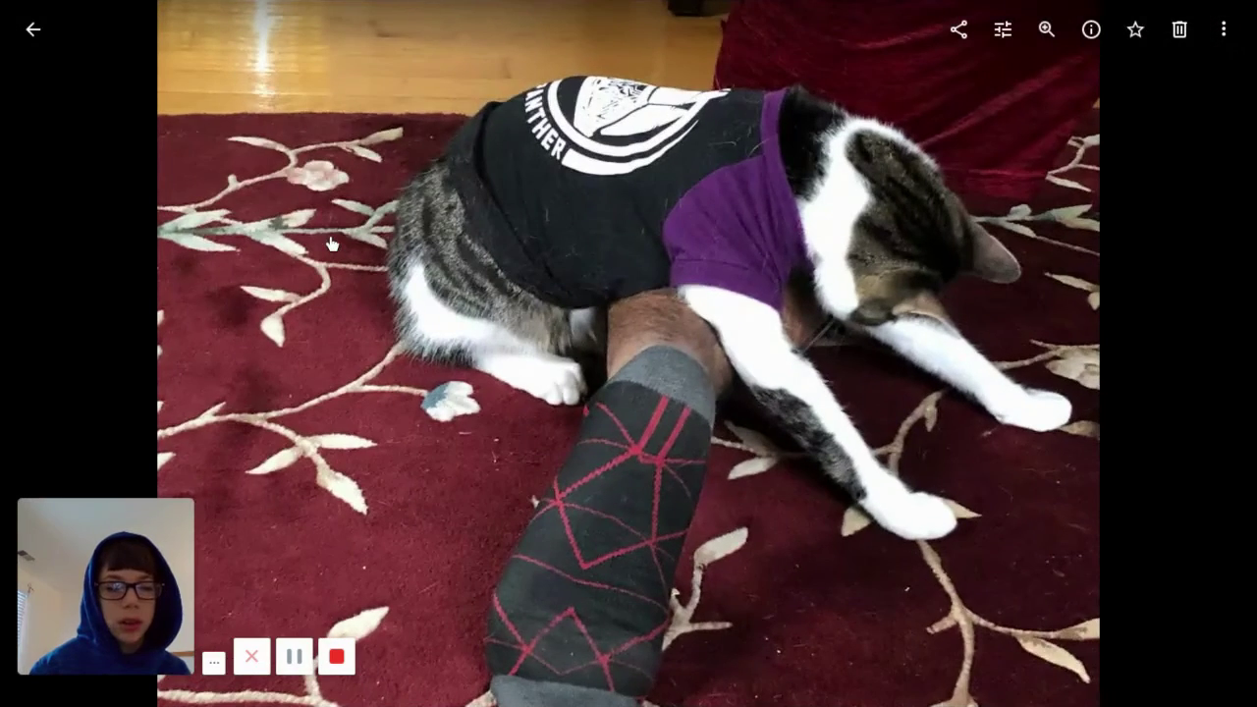
pyautogui.click(1003, 29)
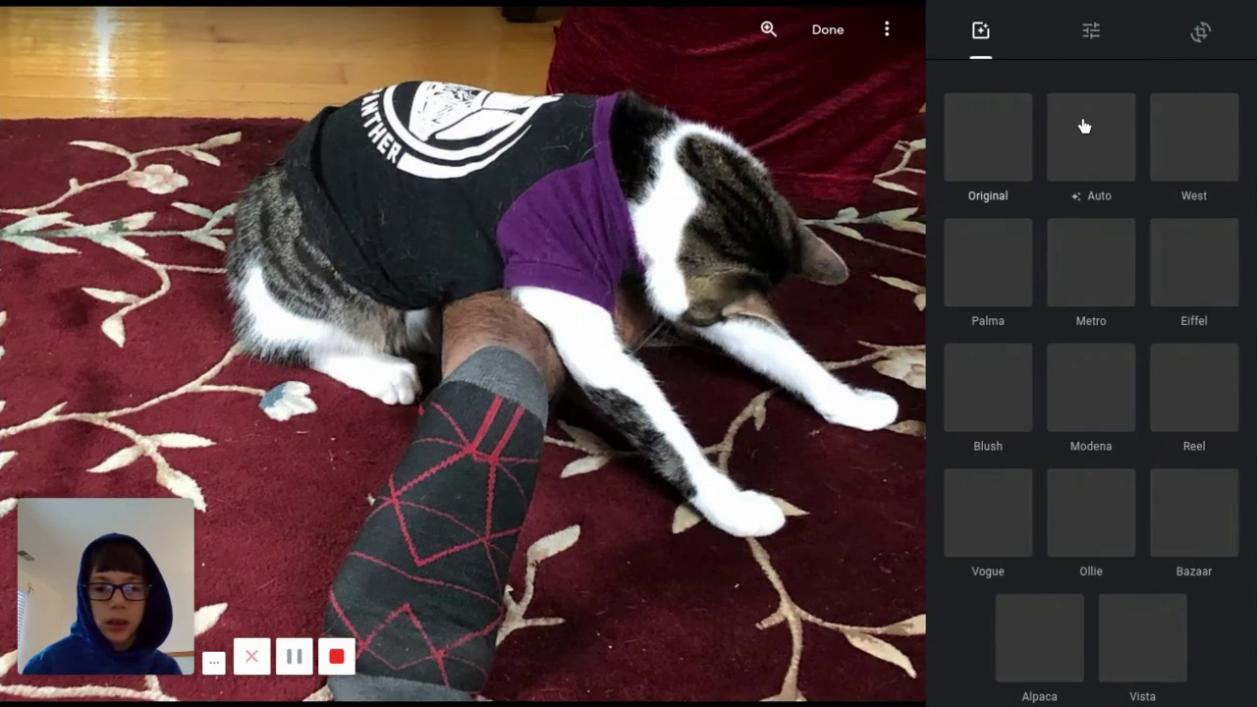
pyautogui.click(1082, 120)
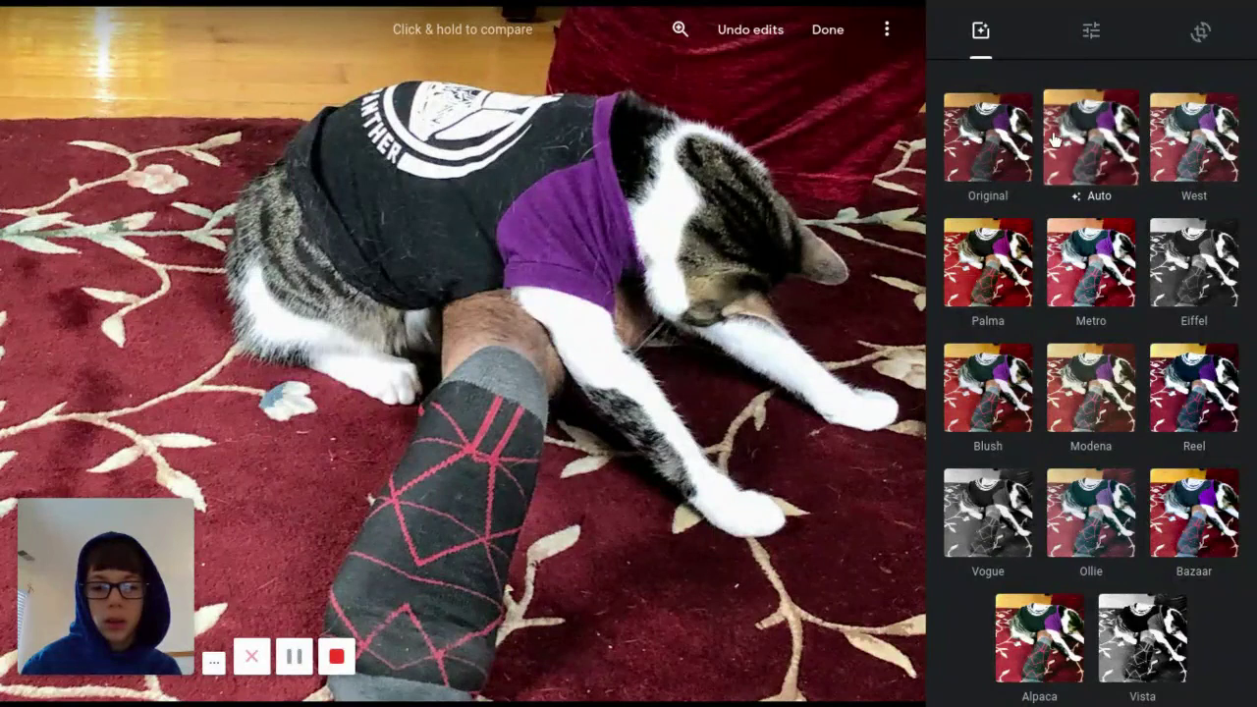
pyautogui.click(1090, 31)
pyautogui.moveTo(995, 265); pyautogui.dragTo(1049, 267)
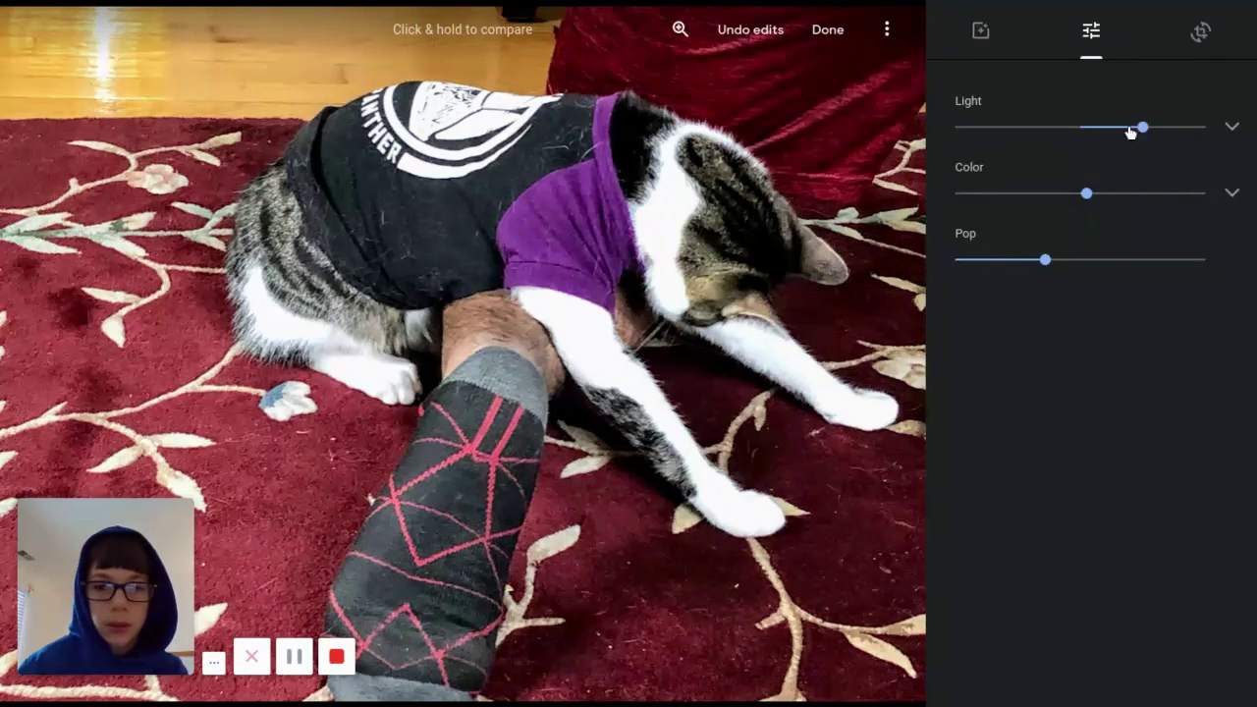
# Crop a strip off the left side, adjust the right edge, and save the edited photo.
pyautogui.click(1199, 33)
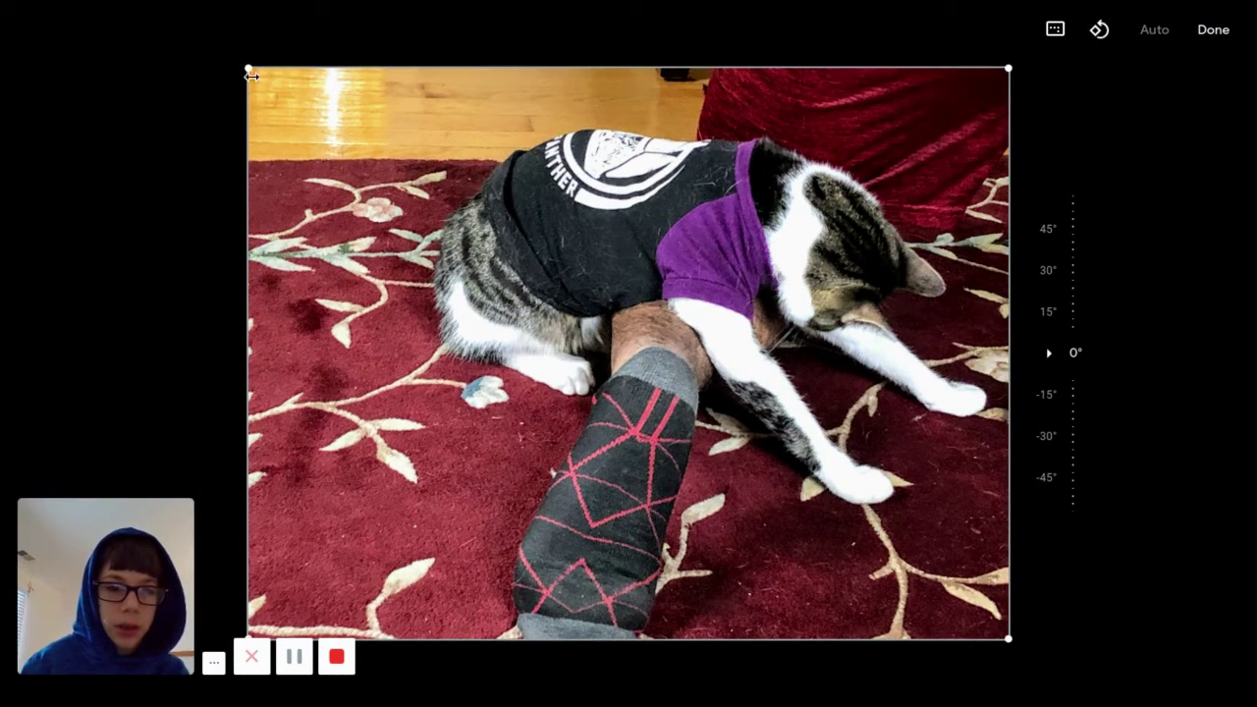
pyautogui.moveTo(248, 68); pyautogui.dragTo(344, 56)
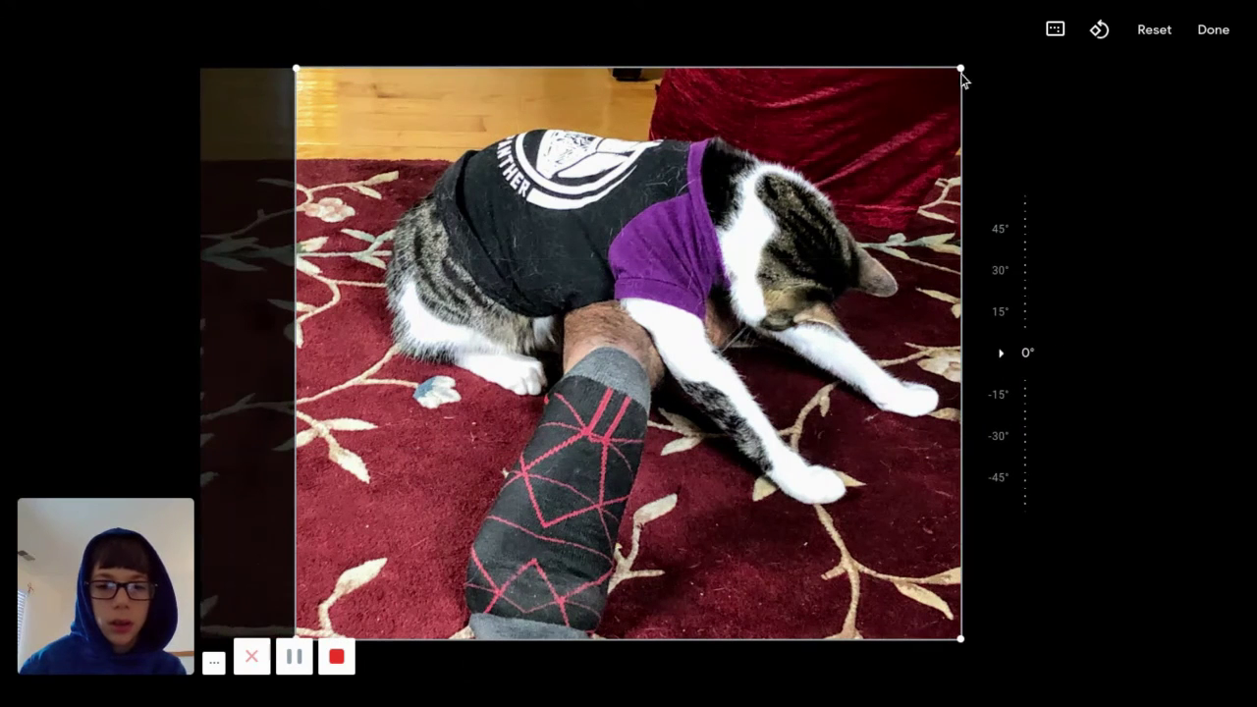
pyautogui.moveTo(963, 65); pyautogui.dragTo(983, 66)
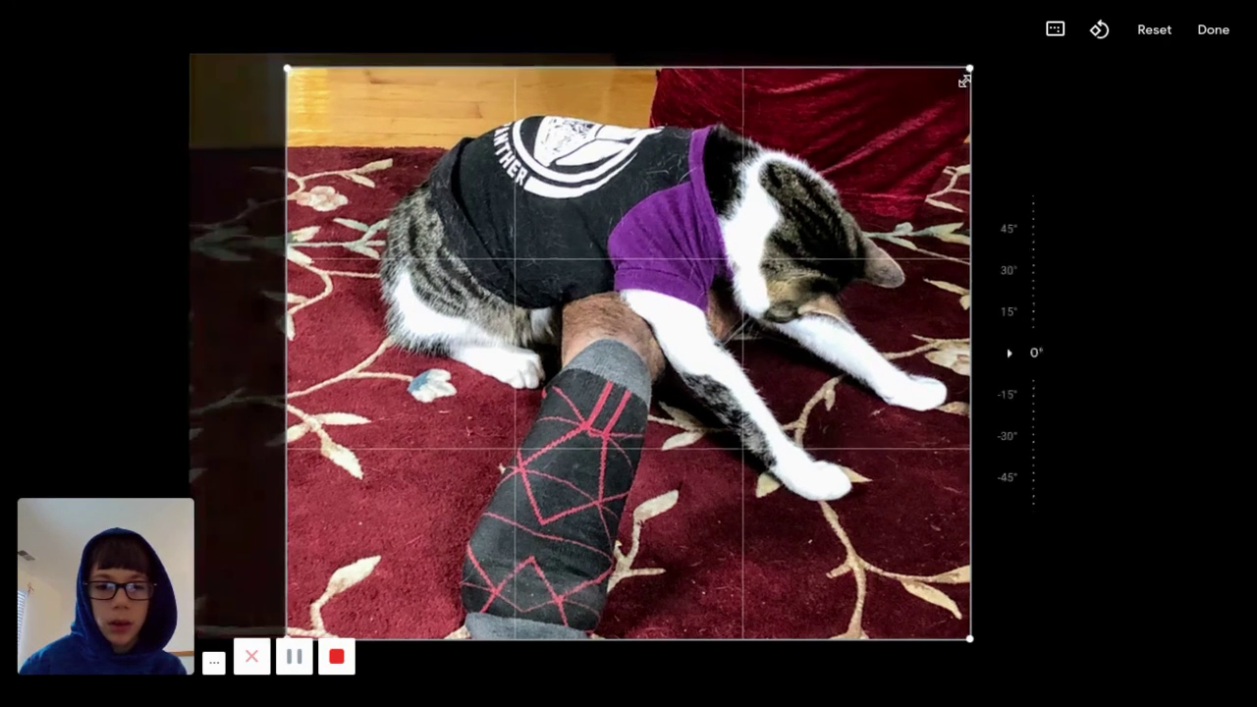
pyautogui.click(1224, 38)
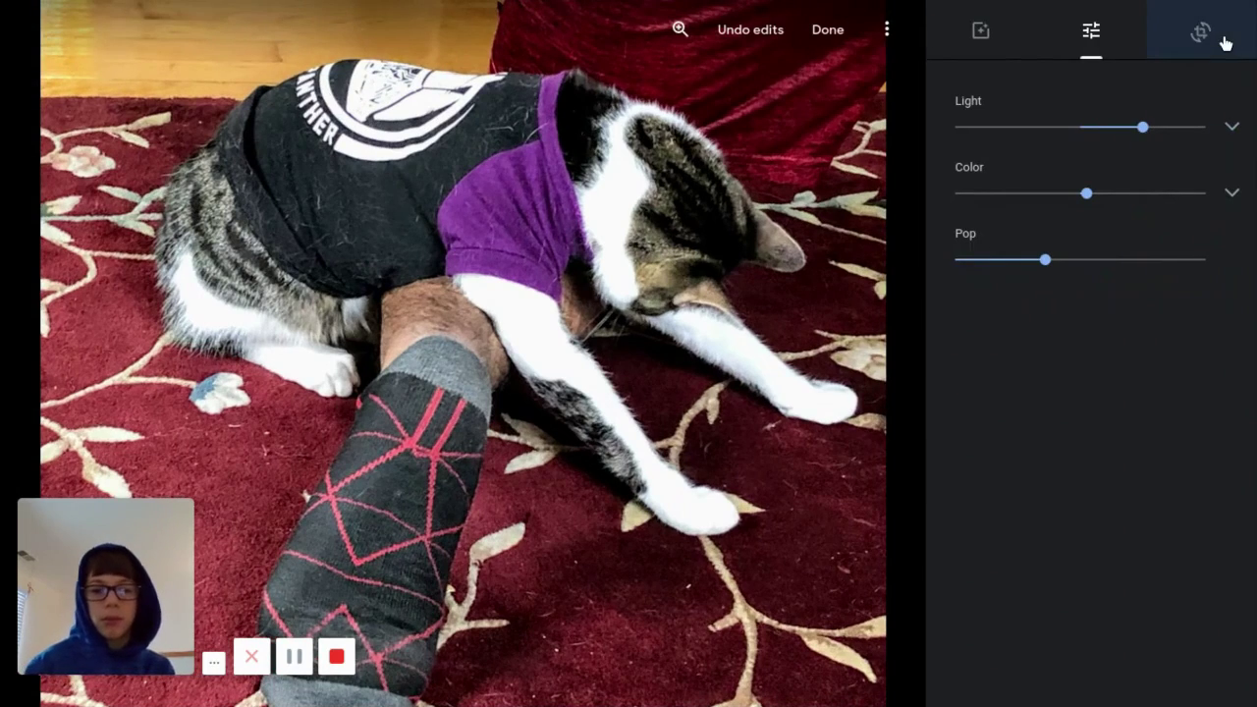
pyautogui.click(814, 30)
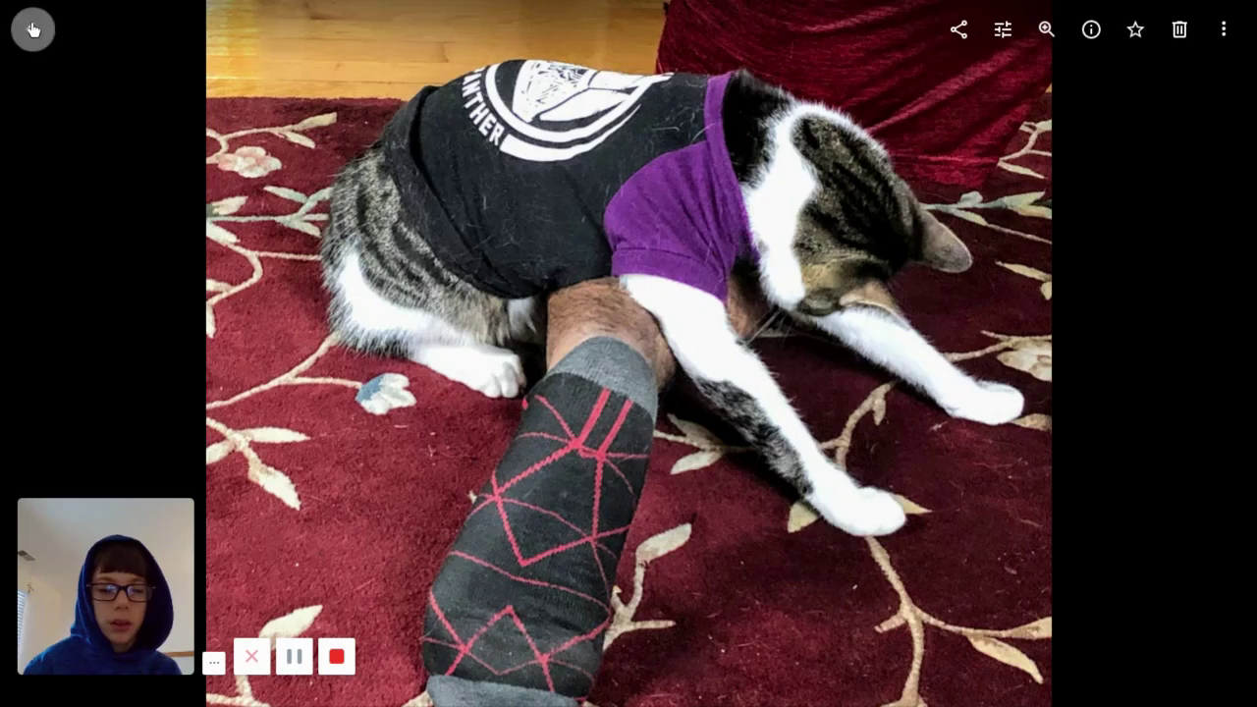
pyautogui.click(32, 30)
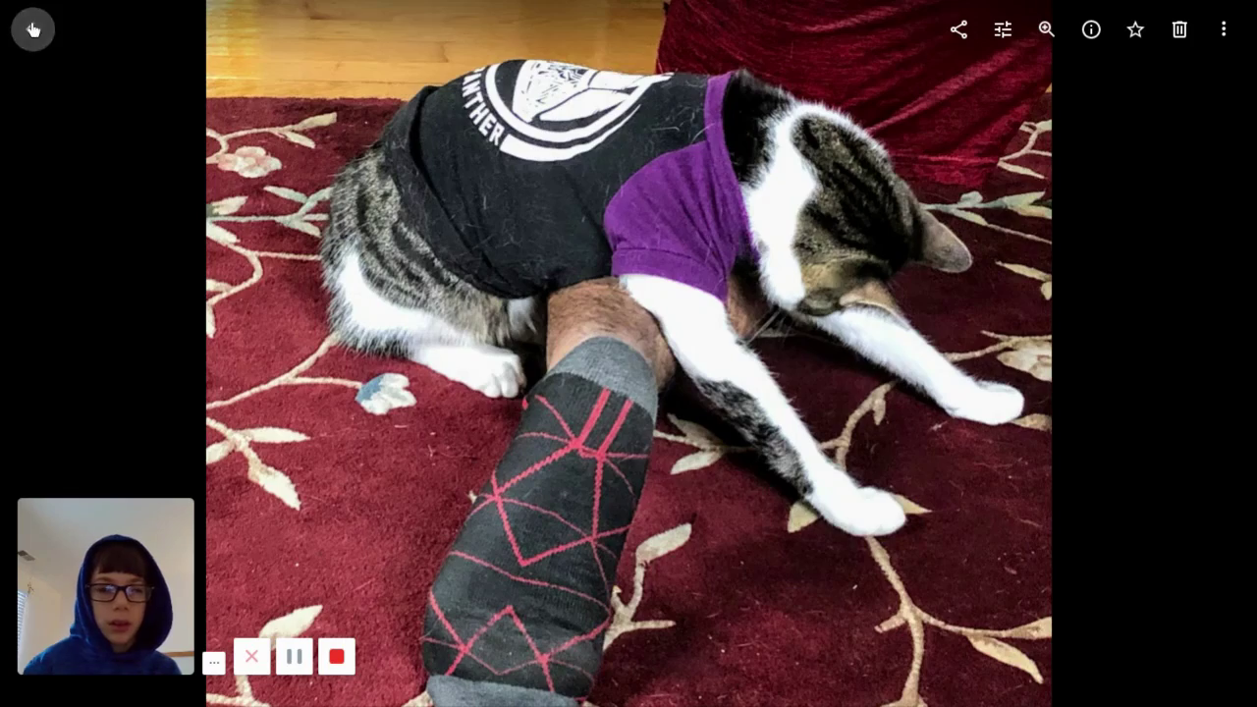